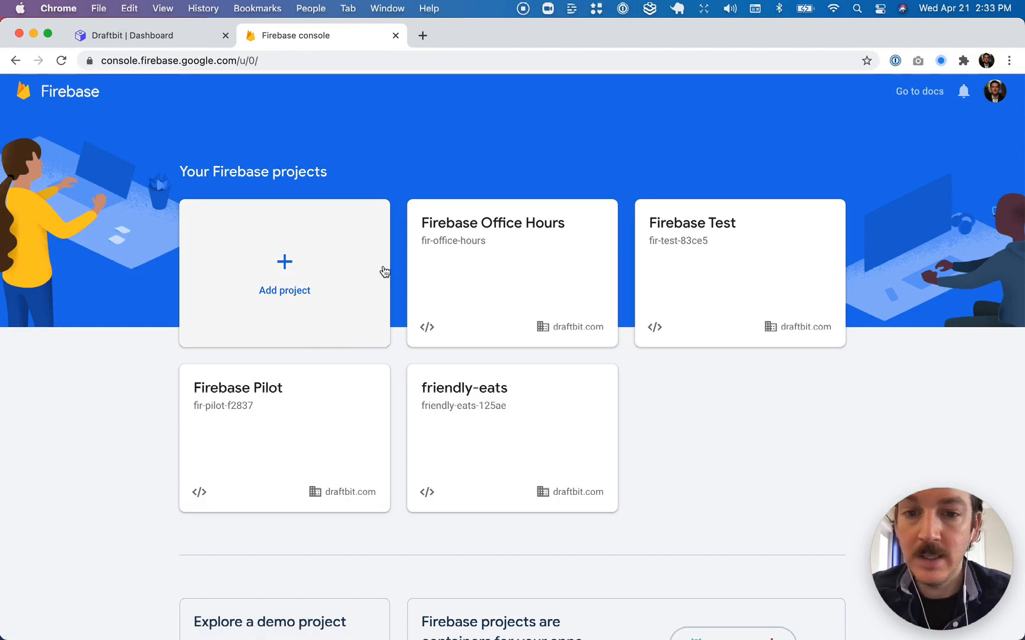
Create a new project named "Firebase Tutorial" with Google Analytics disabled and continue to its overview.
{"action": "left_click", "coordinate": [284, 268]}
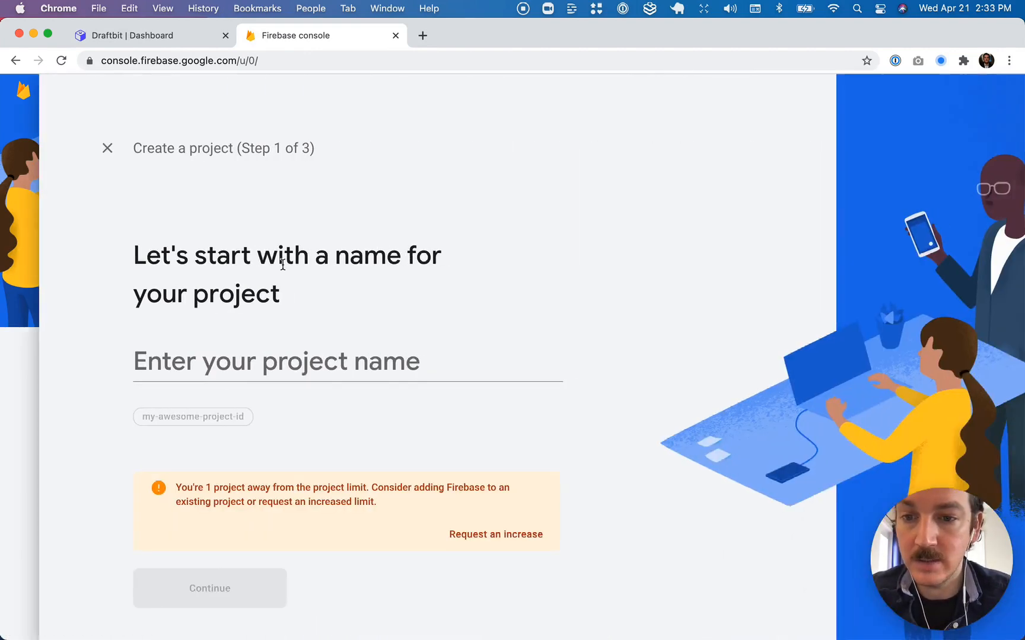
{"action": "type", "text": "Fireba"}
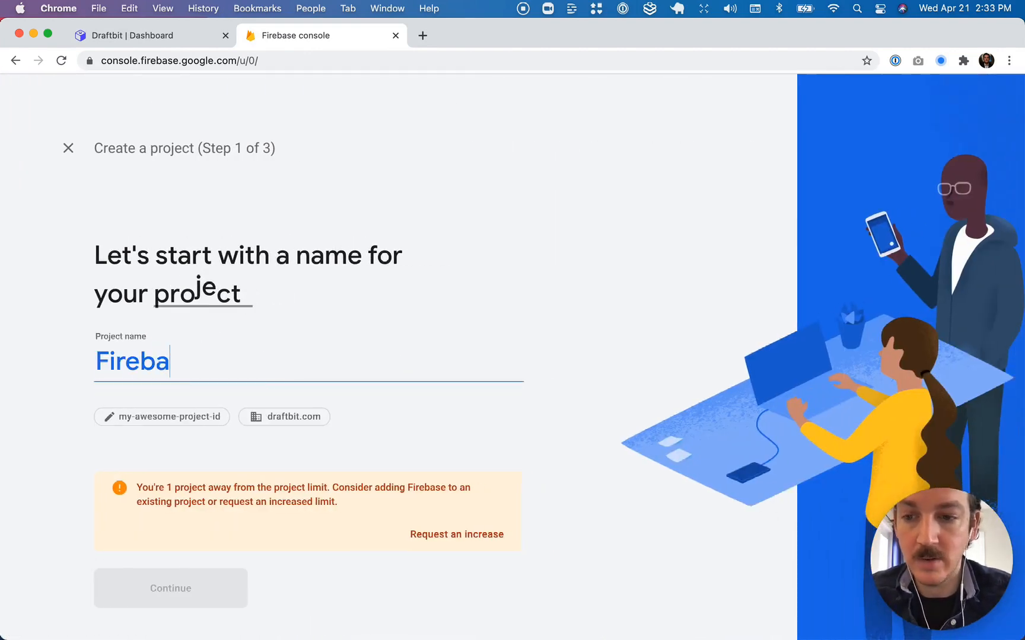
{"action": "type", "text": "se Tutorial"}
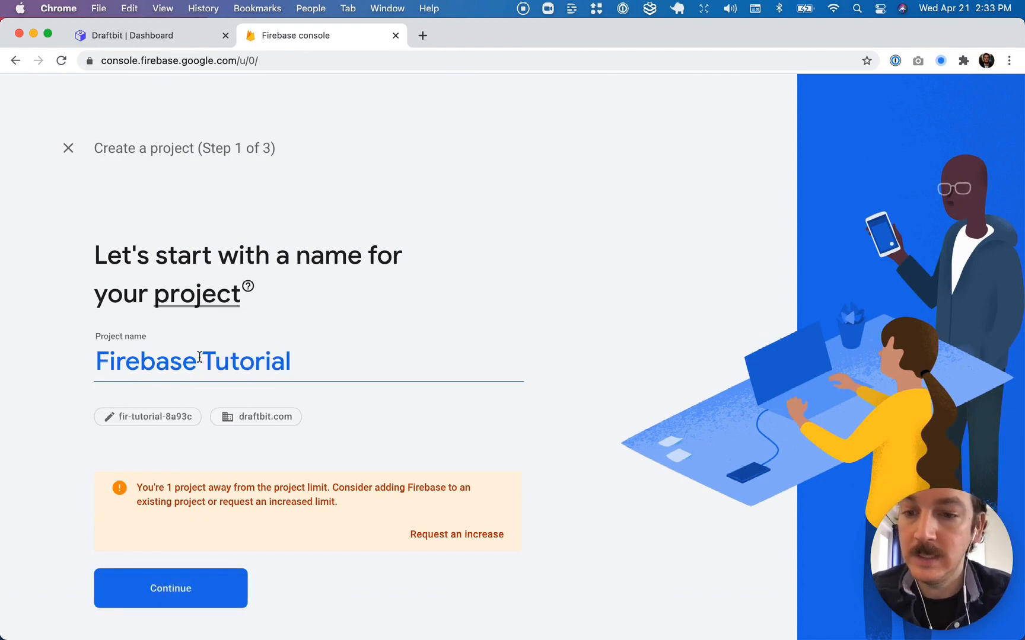
{"action": "left_click", "coordinate": [155, 590]}
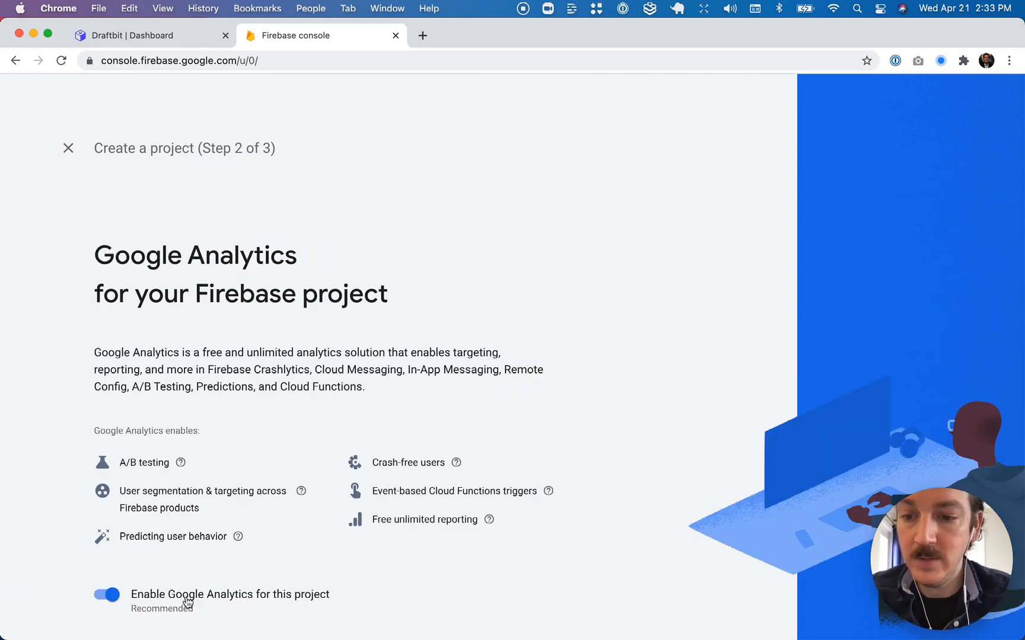
{"action": "left_click", "coordinate": [183, 597]}
{"action": "scroll", "coordinate": [185, 600], "scroll_direction": "down", "scroll_amount": 3}
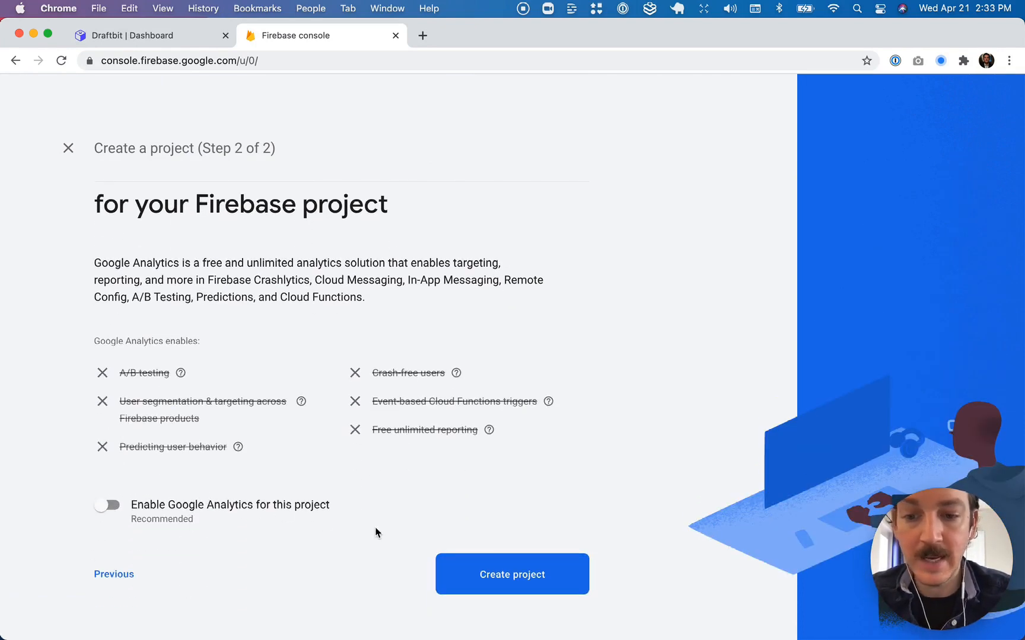
{"action": "left_click", "coordinate": [500, 579]}
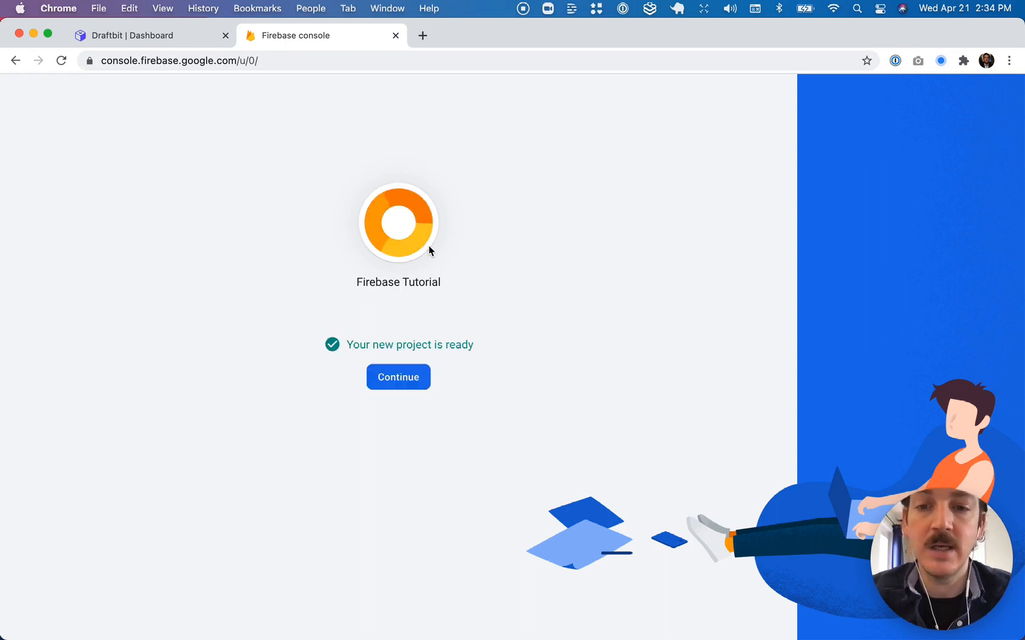
{"action": "left_click", "coordinate": [398, 381]}
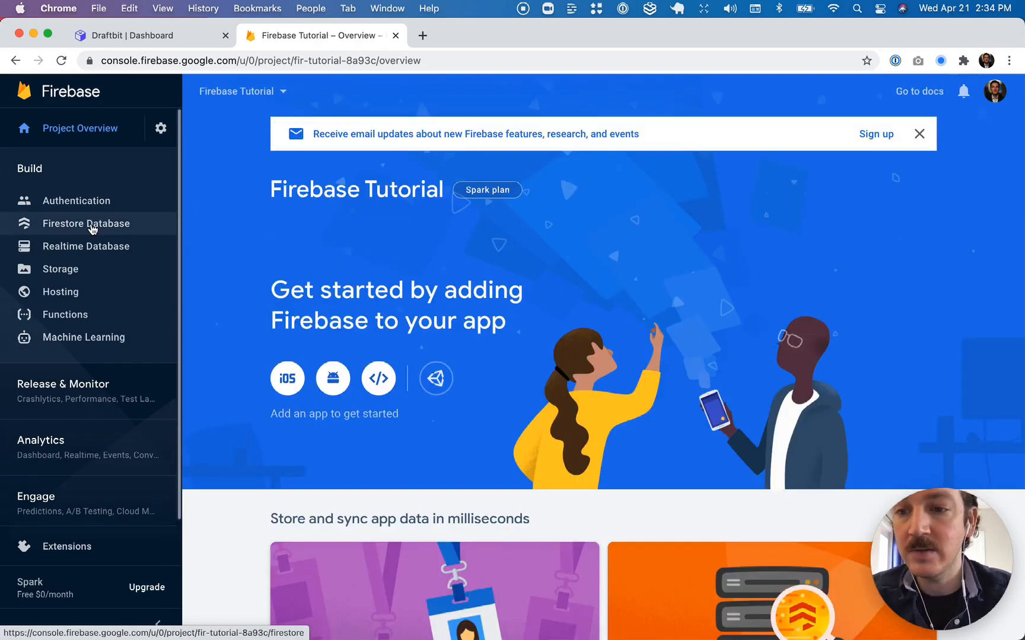
Create a Firestore database for the project in test mode with the location nam5 (us-central).
{"action": "left_click", "coordinate": [92, 229]}
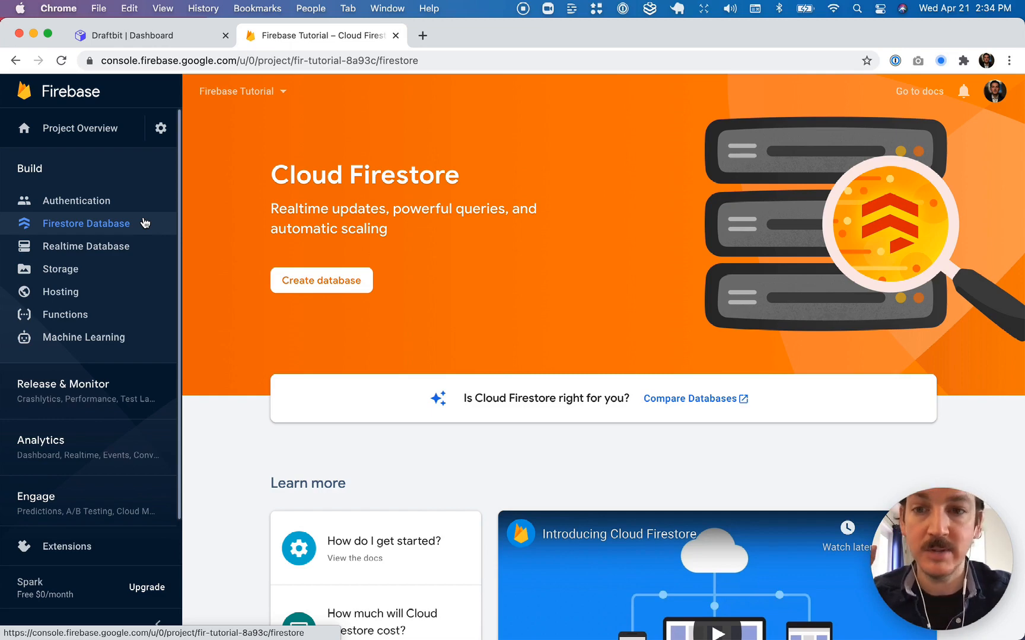
{"action": "left_click", "coordinate": [316, 283]}
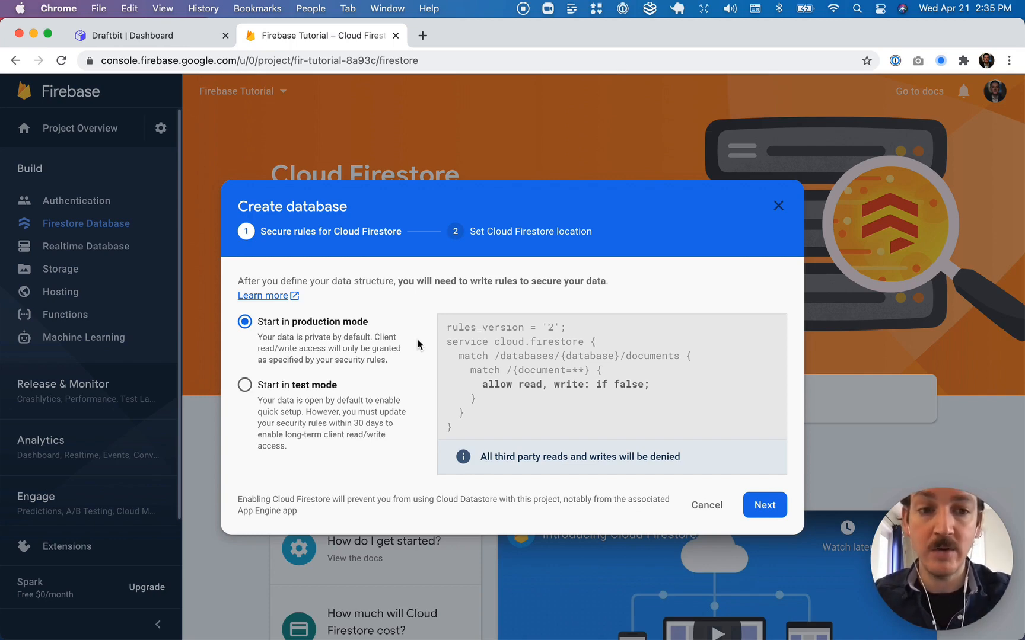
{"action": "left_click", "coordinate": [321, 391]}
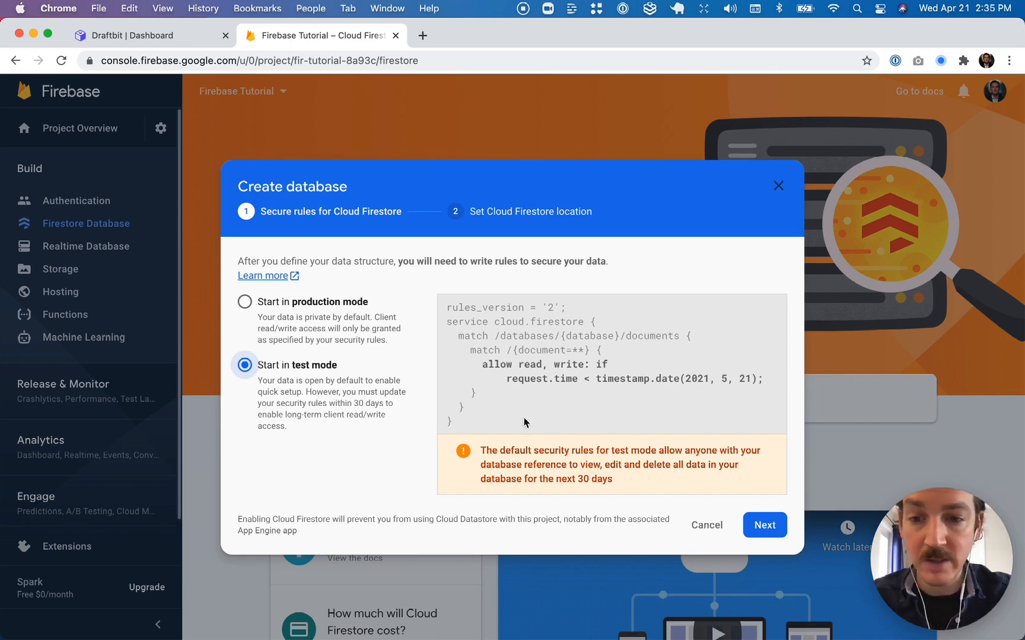
{"action": "left_click", "coordinate": [777, 533]}
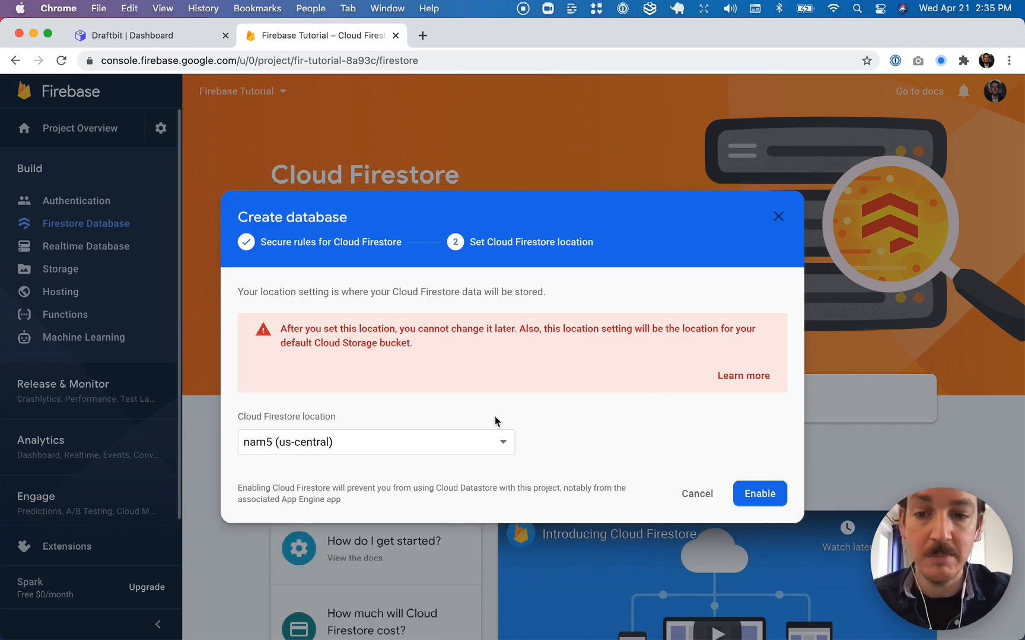
{"action": "left_click", "coordinate": [761, 495]}
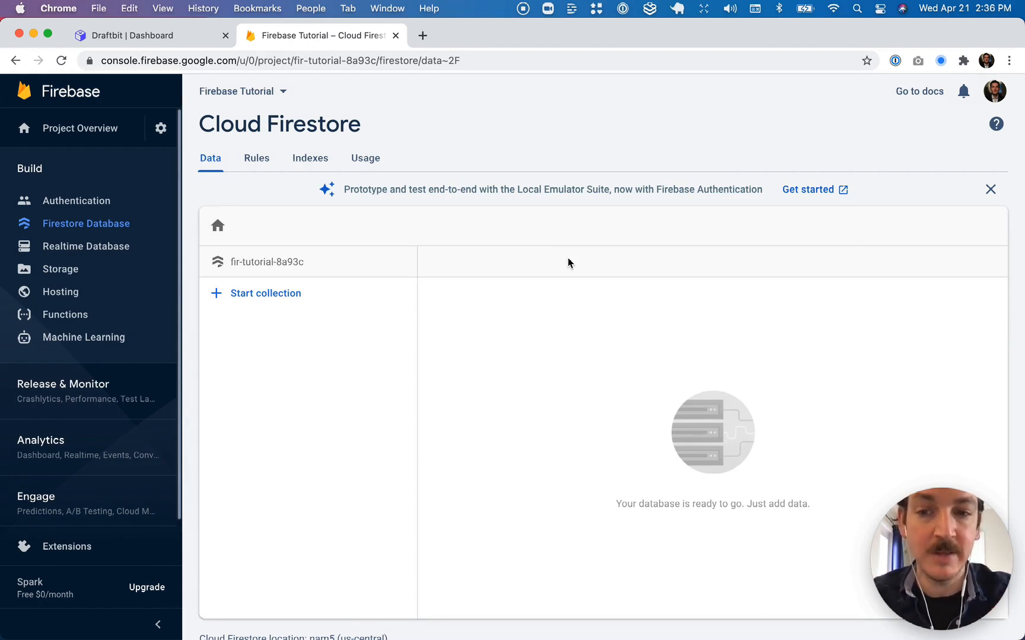
Start a collection with the ID "cooks" and give its first document the ID "steak".
{"action": "left_click", "coordinate": [265, 294]}
{"action": "type", "text": "c"}
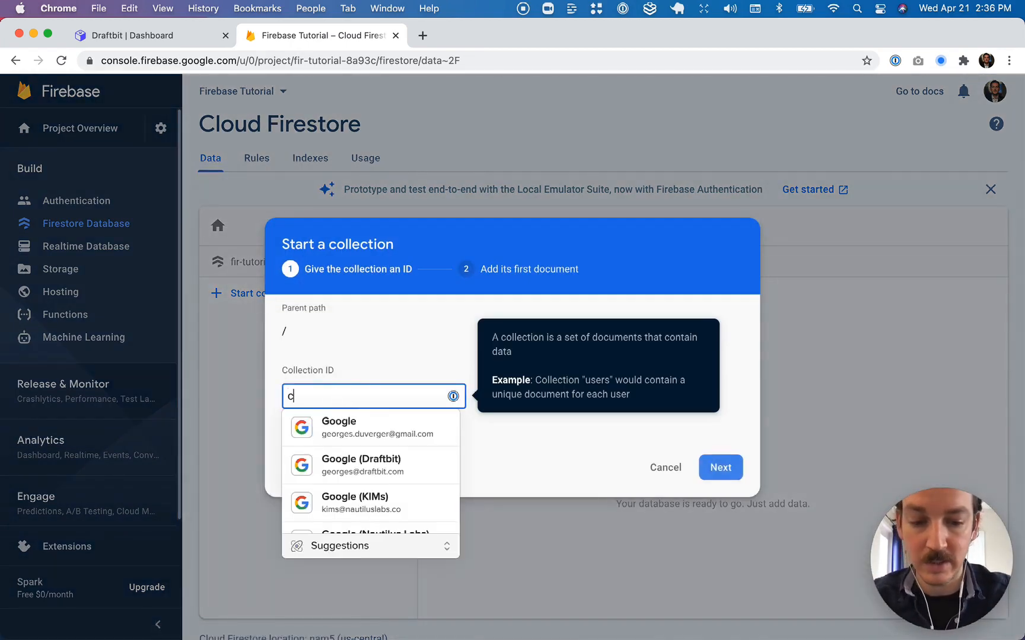
{"action": "type", "text": "ooks"}
{"action": "left_click", "coordinate": [533, 460]}
{"action": "left_click", "coordinate": [706, 460]}
{"action": "type", "text": "s"}
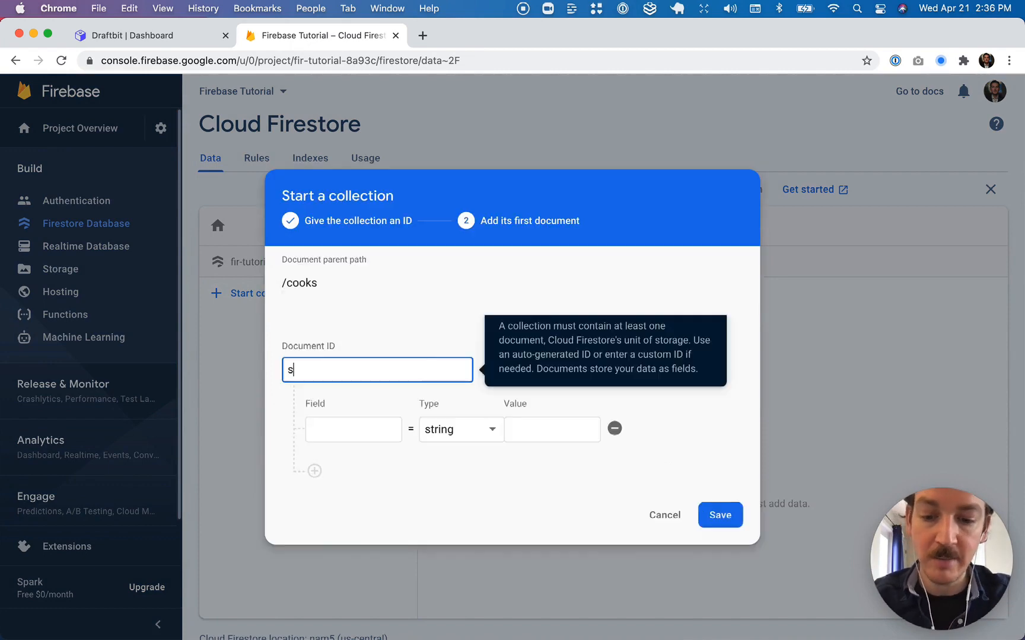
{"action": "type", "text": "teak"}
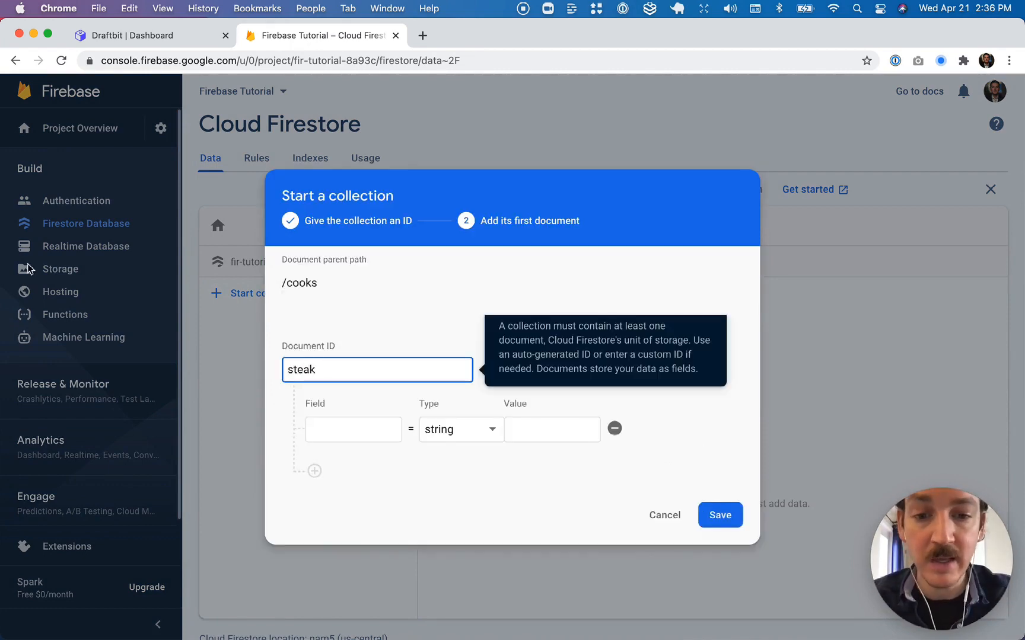
Define the steak document's first field as "temp" of type number with the value 129.
{"action": "left_click", "coordinate": [342, 431]}
{"action": "type", "text": "temp"}
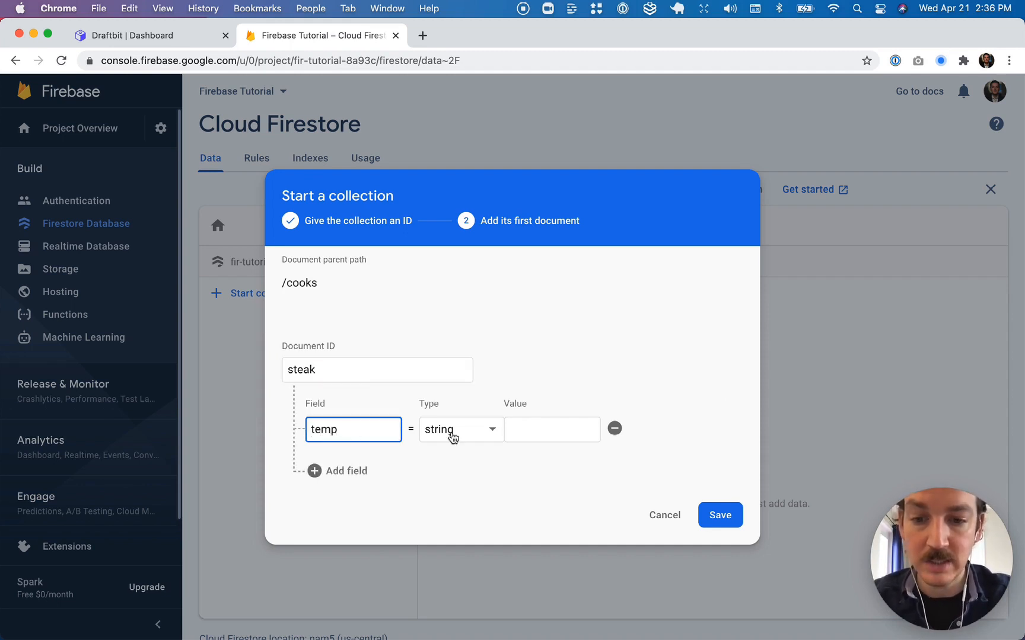
{"action": "left_click", "coordinate": [453, 436]}
{"action": "left_click", "coordinate": [453, 450]}
{"action": "left_click", "coordinate": [522, 429]}
{"action": "type", "text": "1"}
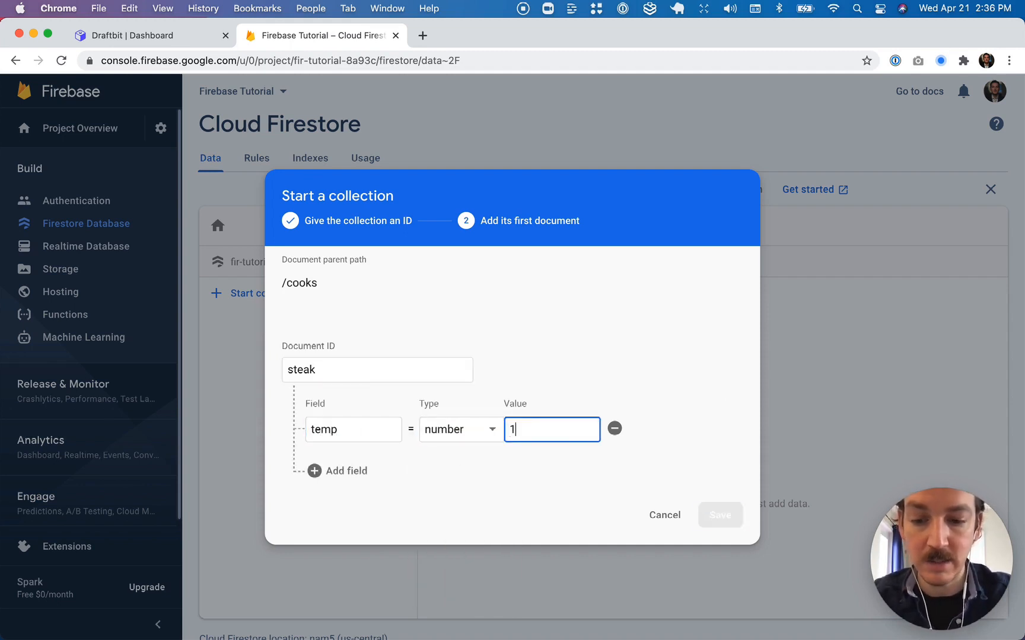
{"action": "type", "text": "29"}
Add a number field "time" with the value 60 to the steak document and save the collection.
{"action": "left_click", "coordinate": [341, 470]}
{"action": "type", "text": "time"}
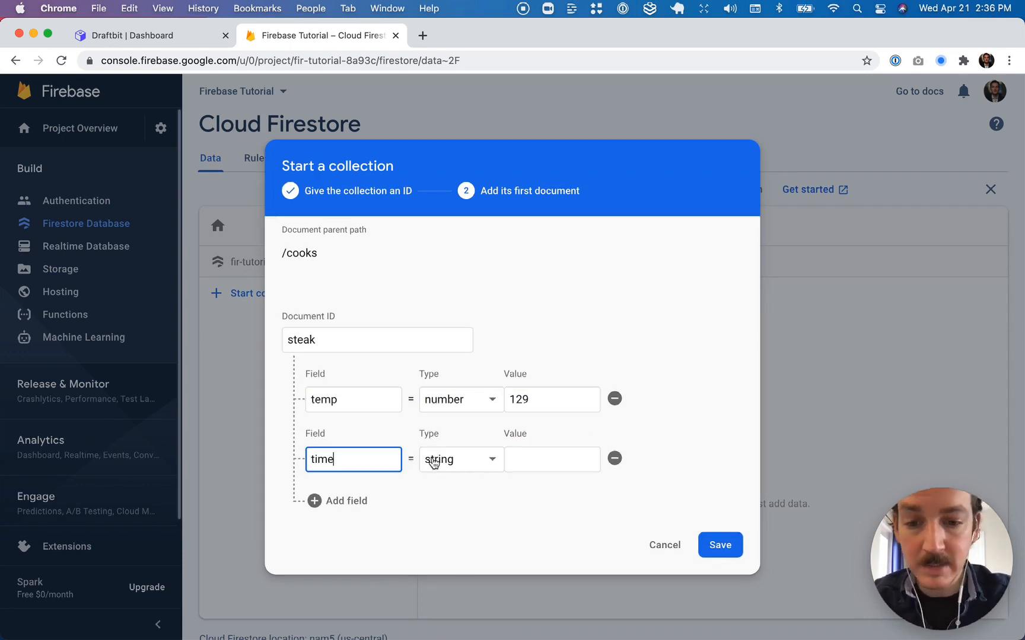
{"action": "left_click", "coordinate": [434, 462]}
{"action": "left_click", "coordinate": [437, 483]}
{"action": "left_click", "coordinate": [520, 459]}
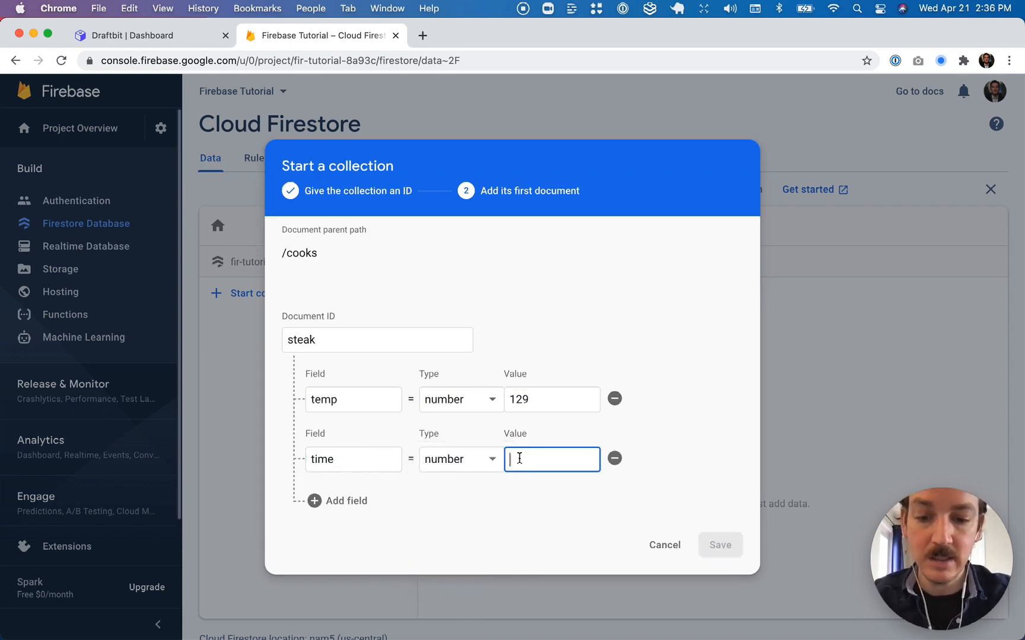
{"action": "type", "text": "60"}
{"action": "left_click", "coordinate": [720, 544]}
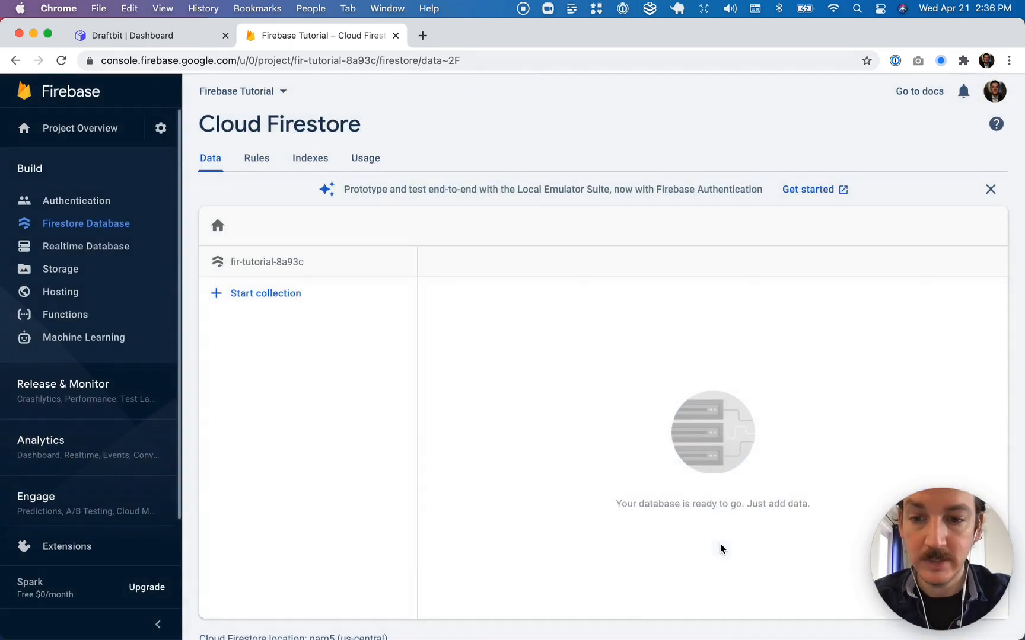
Start a new document "carrot" in the cooks collection with a number field "temp" set to 185.
{"action": "left_click", "coordinate": [475, 297]}
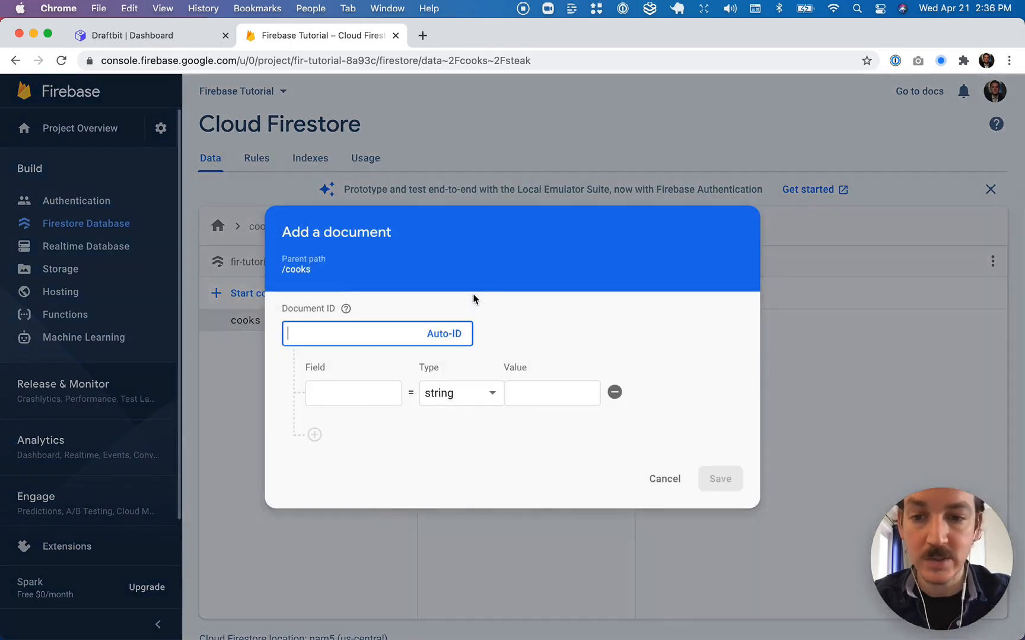
{"action": "type", "text": "carrot"}
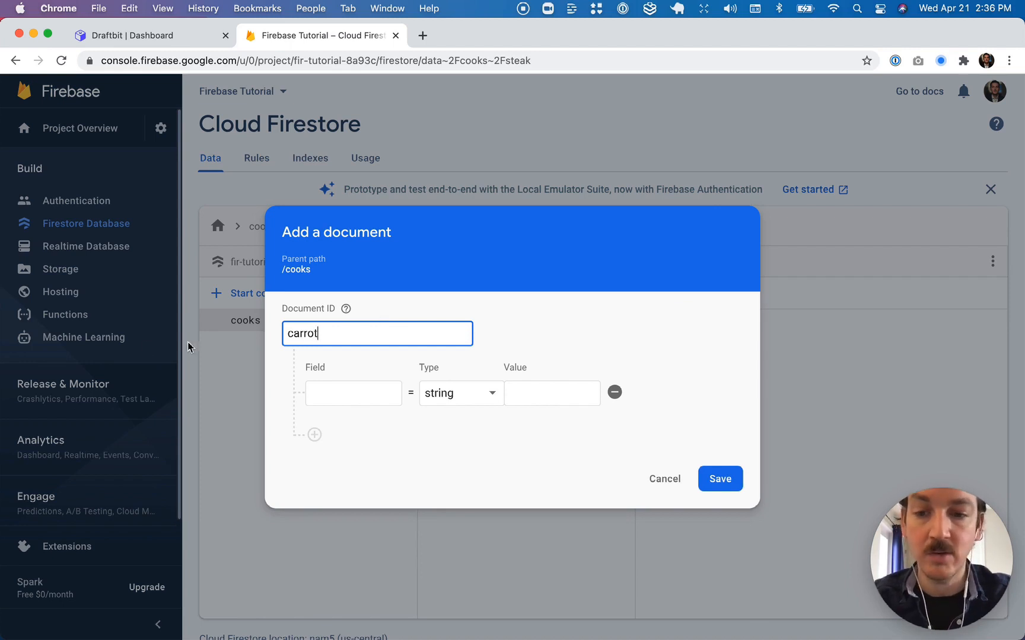
{"action": "left_click", "coordinate": [316, 394]}
{"action": "type", "text": "tem"}
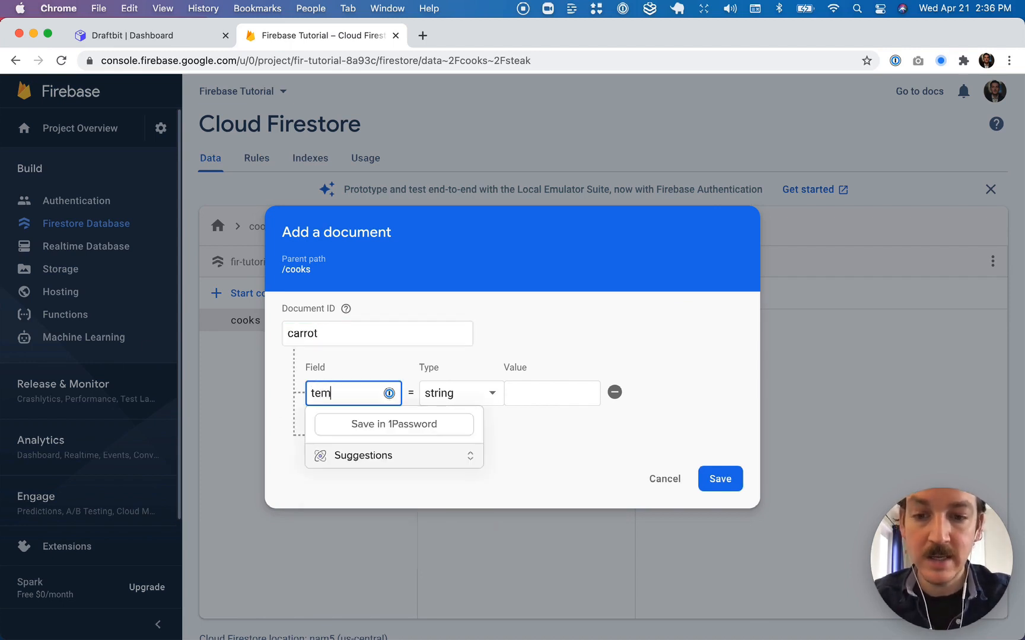
{"action": "type", "text": "p"}
{"action": "left_click", "coordinate": [471, 393]}
{"action": "left_click", "coordinate": [460, 416]}
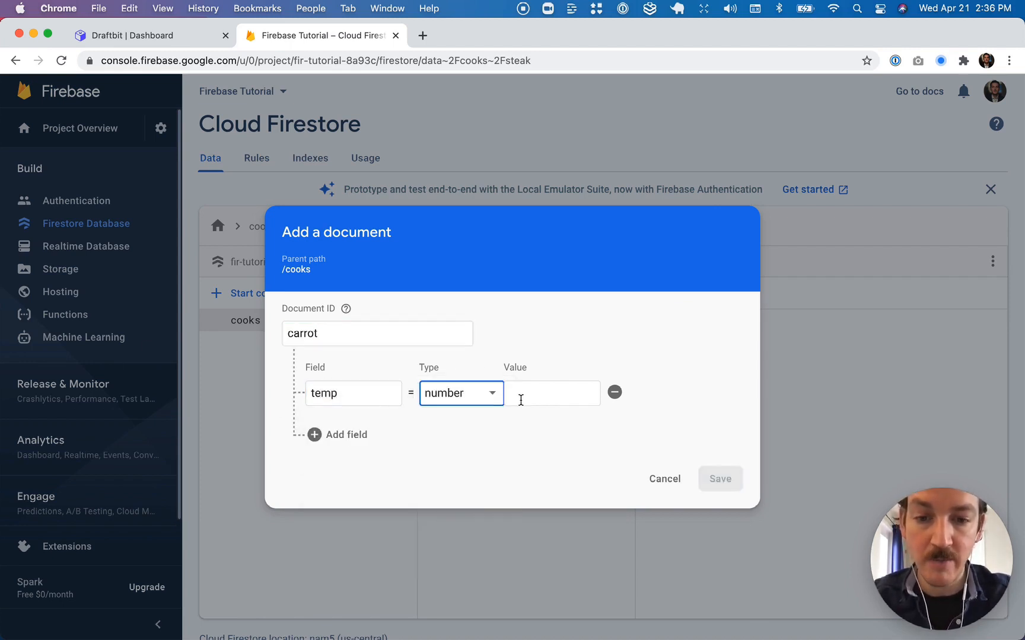
{"action": "left_click", "coordinate": [520, 400]}
{"action": "type", "text": "185"}
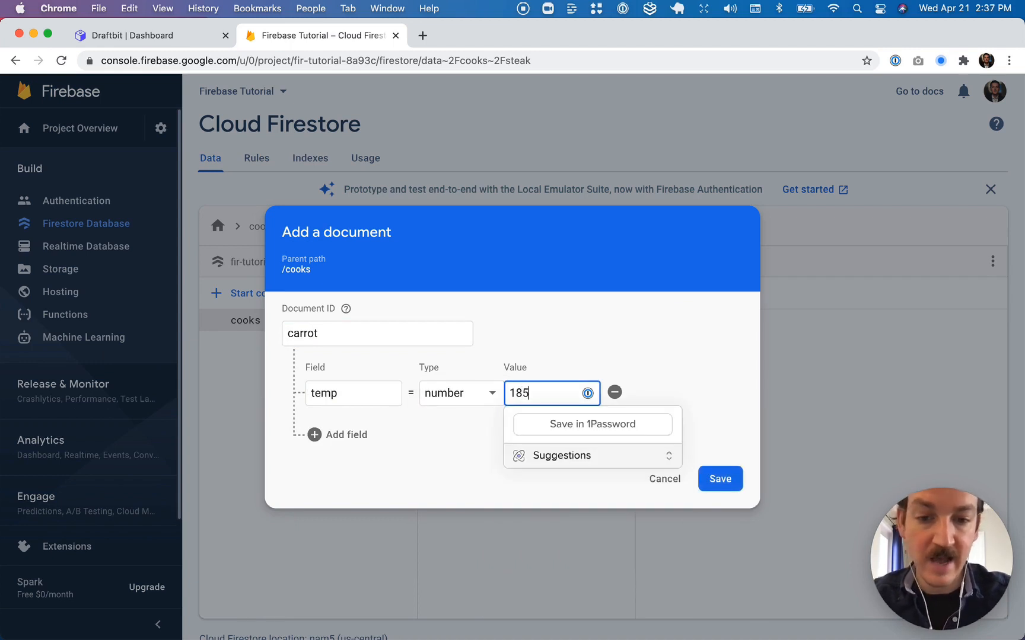
Add a number field "time" with the value 30 to the carrot document and save it.
{"action": "left_click", "coordinate": [341, 436]}
{"action": "left_click", "coordinate": [344, 425]}
{"action": "type", "text": "time"}
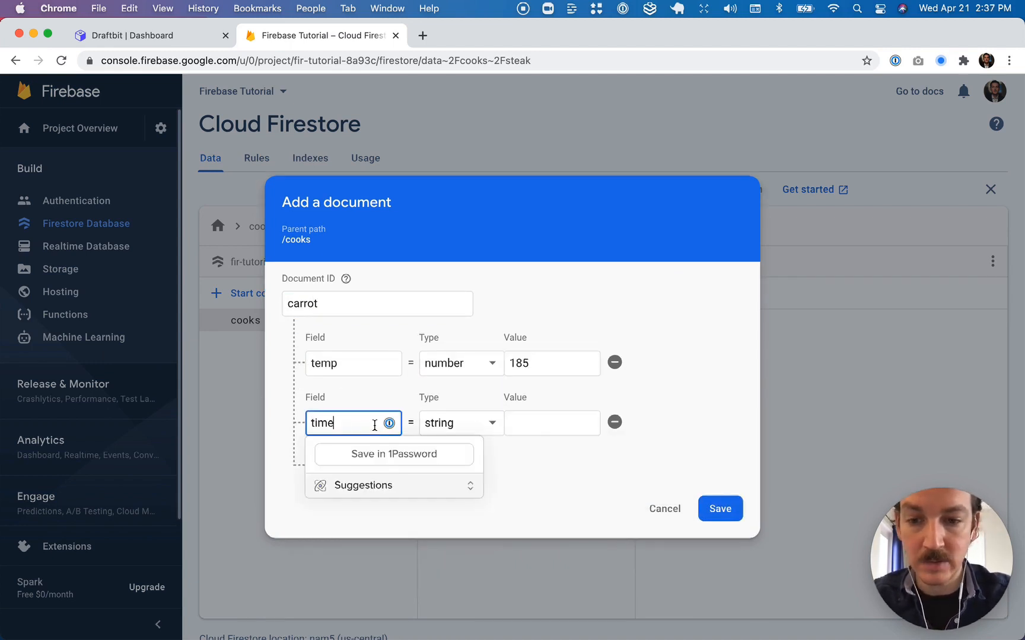
{"action": "left_click", "coordinate": [463, 424]}
{"action": "left_click", "coordinate": [461, 446]}
{"action": "left_click", "coordinate": [533, 423]}
{"action": "type", "text": "30"}
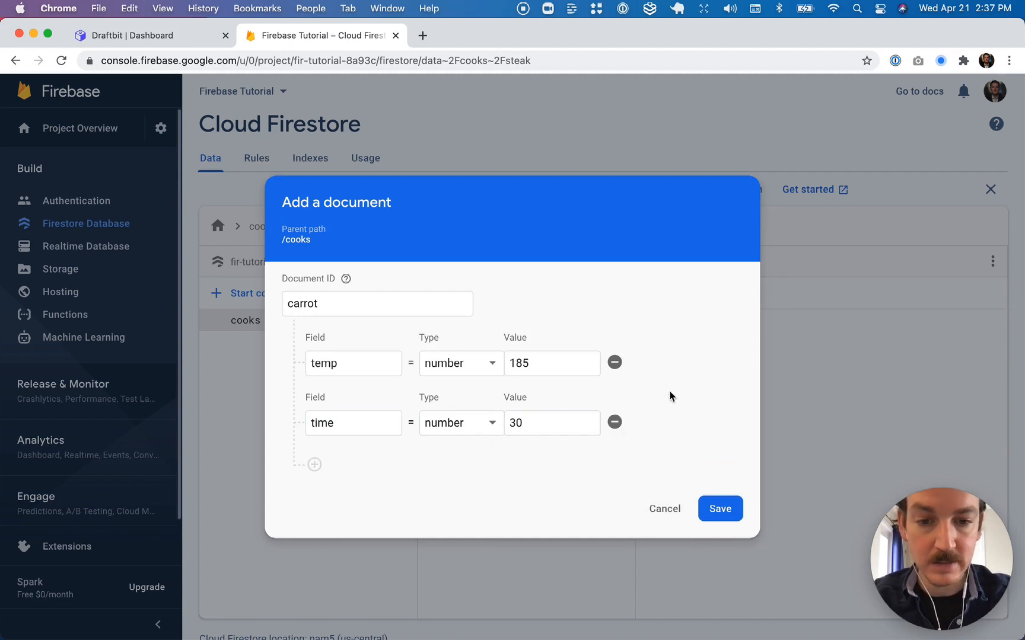
{"action": "left_click", "coordinate": [720, 508]}
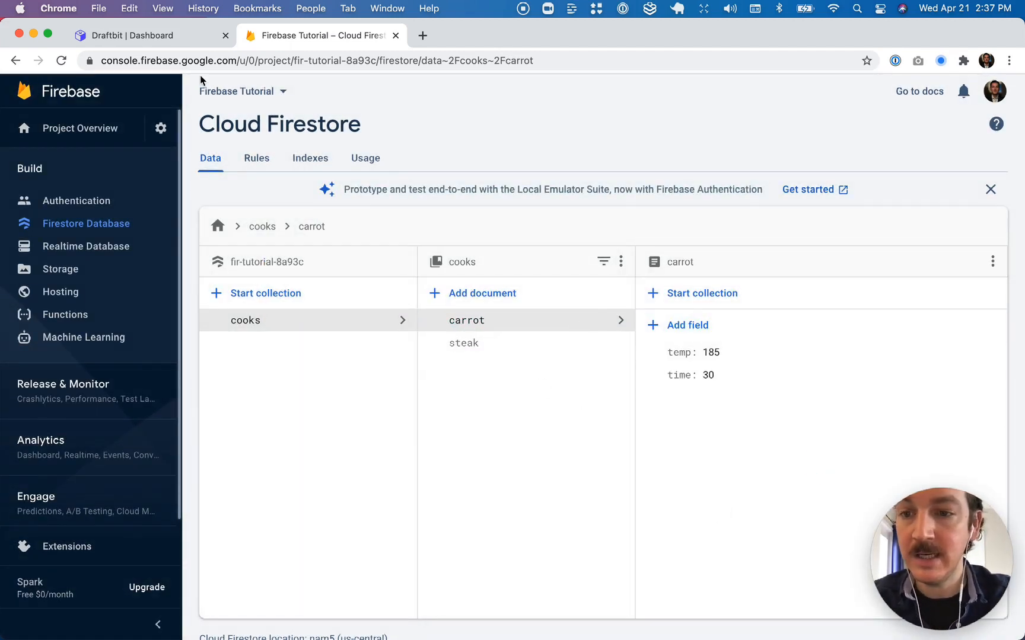
Switch to Draftbit, create a blank app named "Firebase Tutorial" and open it in the builder.
{"action": "left_click", "coordinate": [179, 35]}
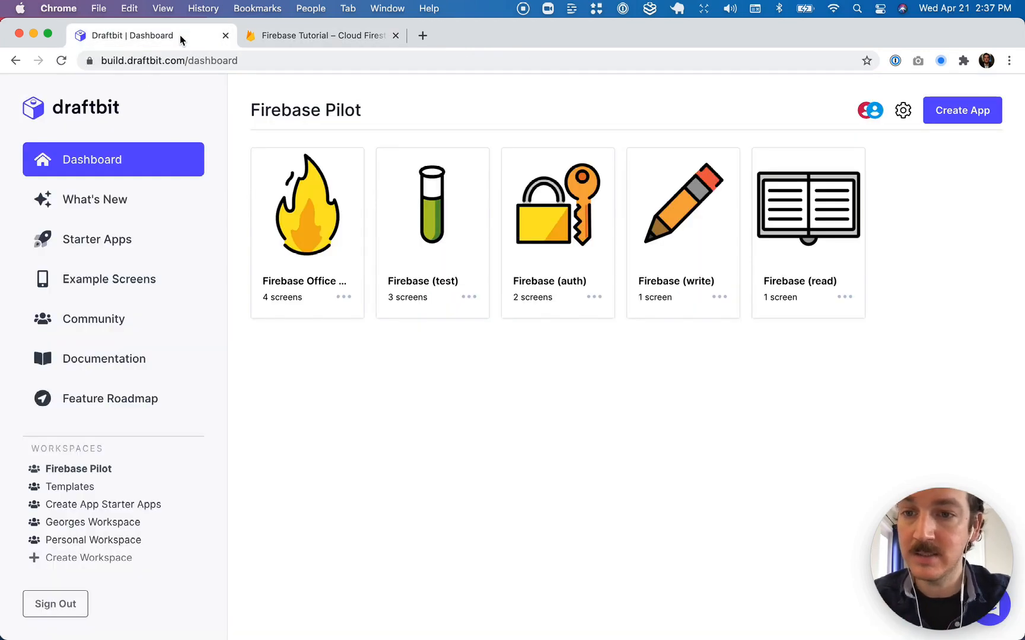
{"action": "left_click", "coordinate": [961, 112]}
{"action": "type", "text": "Firebase Turo"}
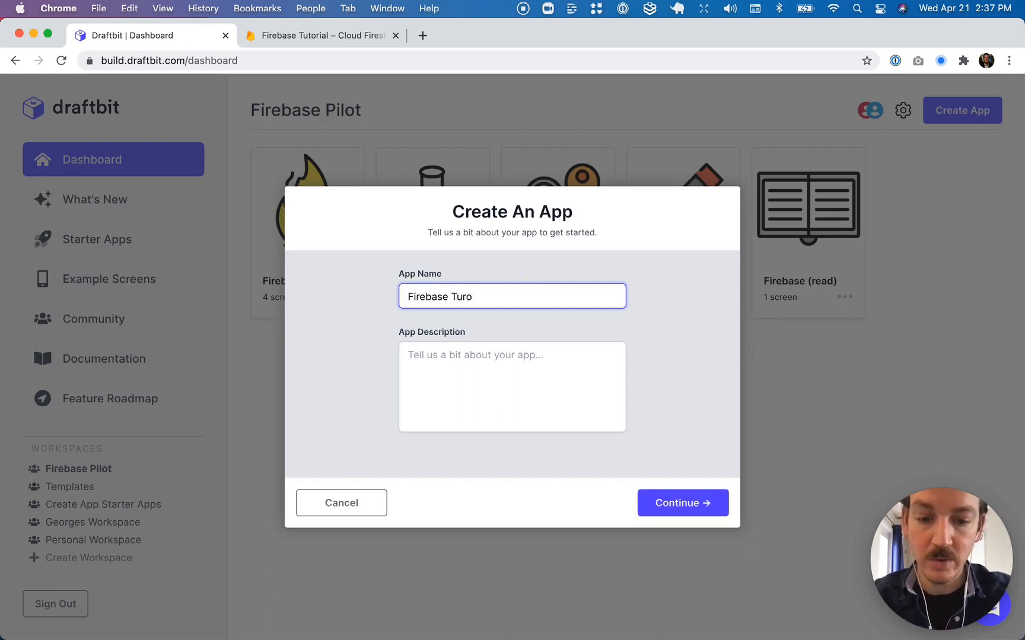
{"action": "key", "text": "BackSpace"}
{"action": "key", "text": "BackSpace"}
{"action": "type", "text": "torial"}
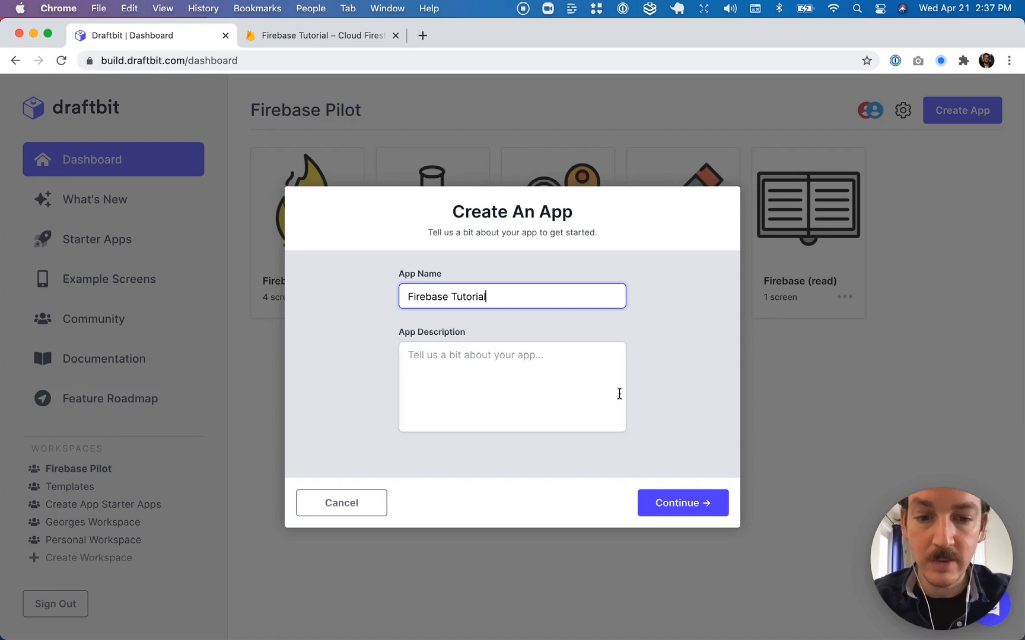
{"action": "left_click", "coordinate": [665, 502]}
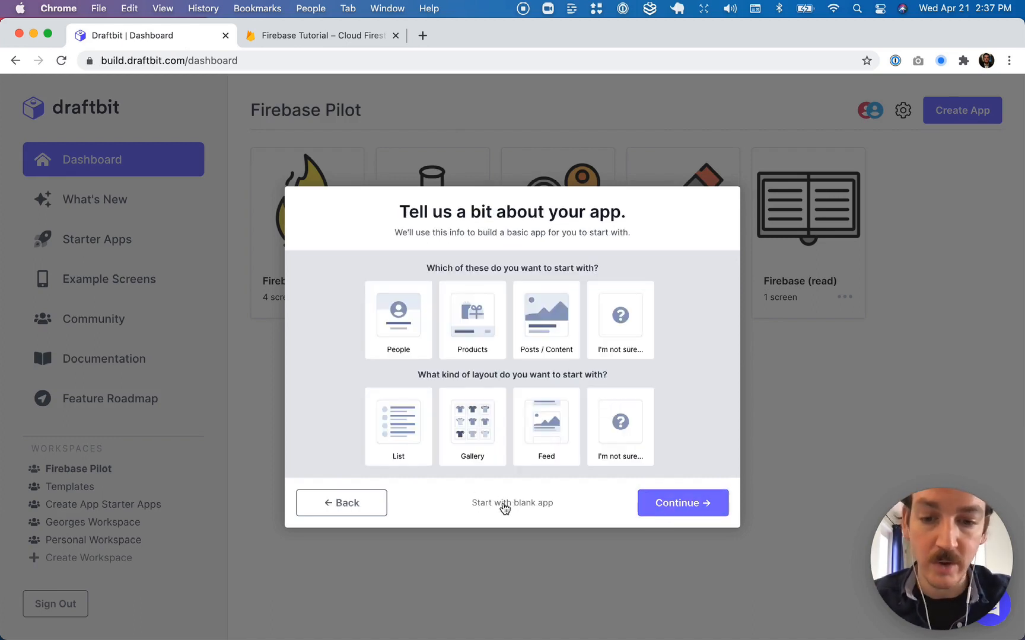
{"action": "left_click", "coordinate": [504, 505]}
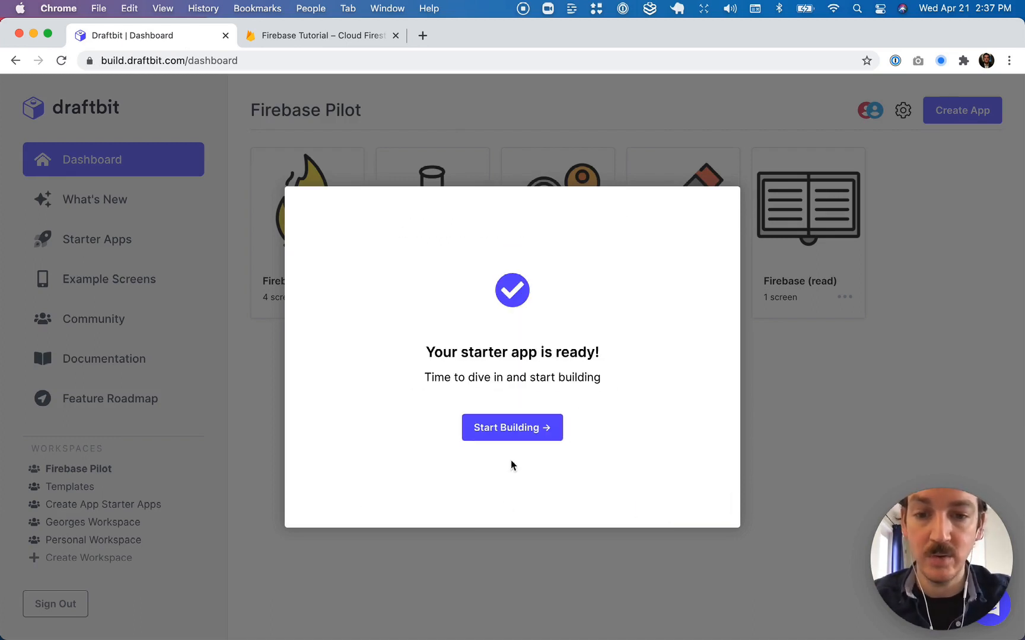
{"action": "left_click", "coordinate": [515, 428]}
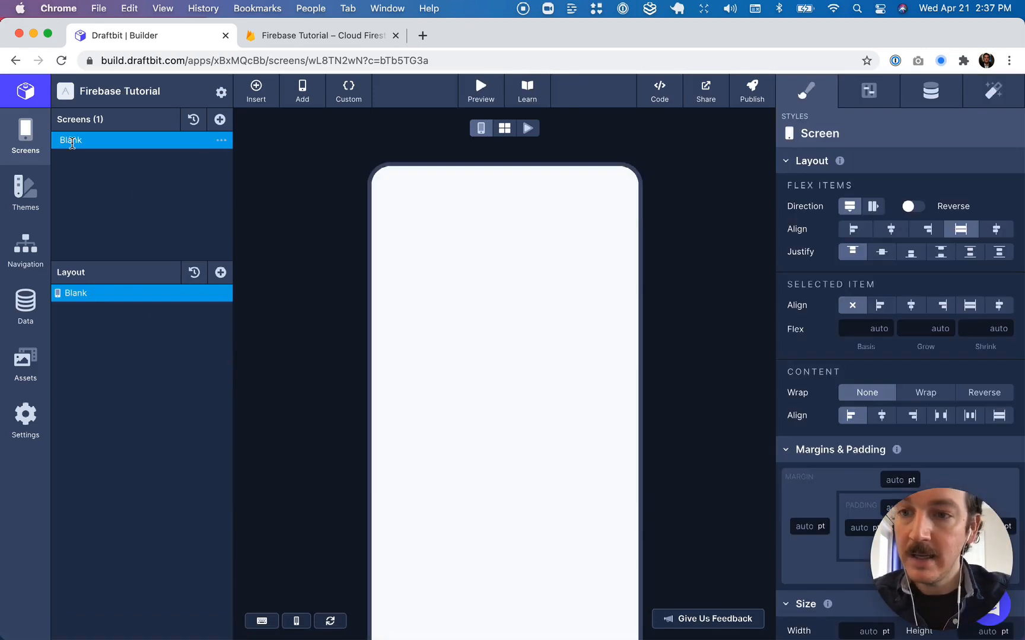
Rename the blank screen as "Read".
{"action": "left_click", "coordinate": [72, 143]}
{"action": "left_click", "coordinate": [72, 142]}
{"action": "type", "text": "Read"}
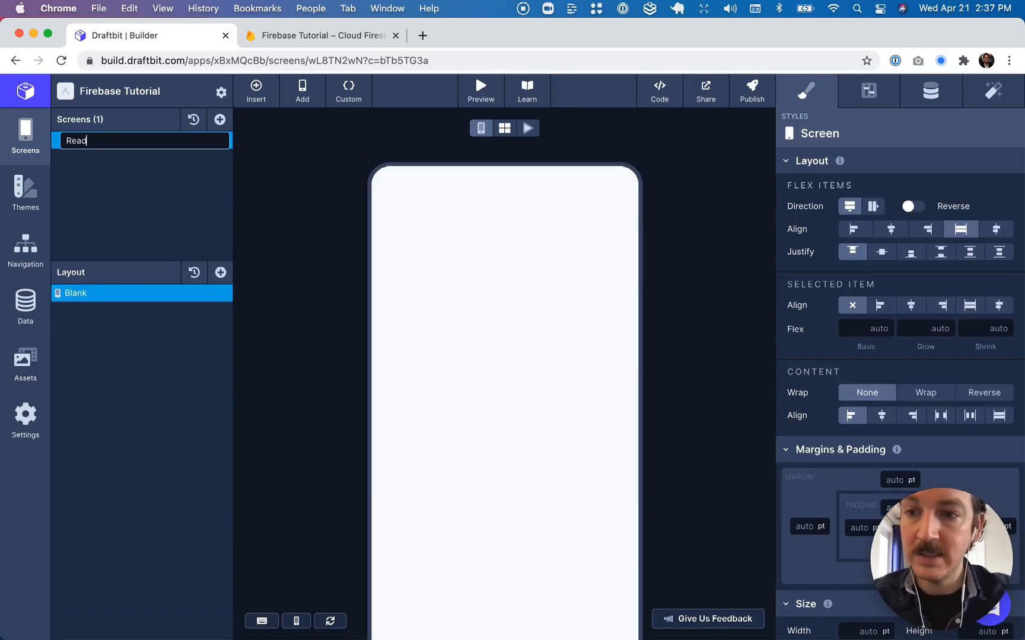
{"action": "key", "text": "Return"}
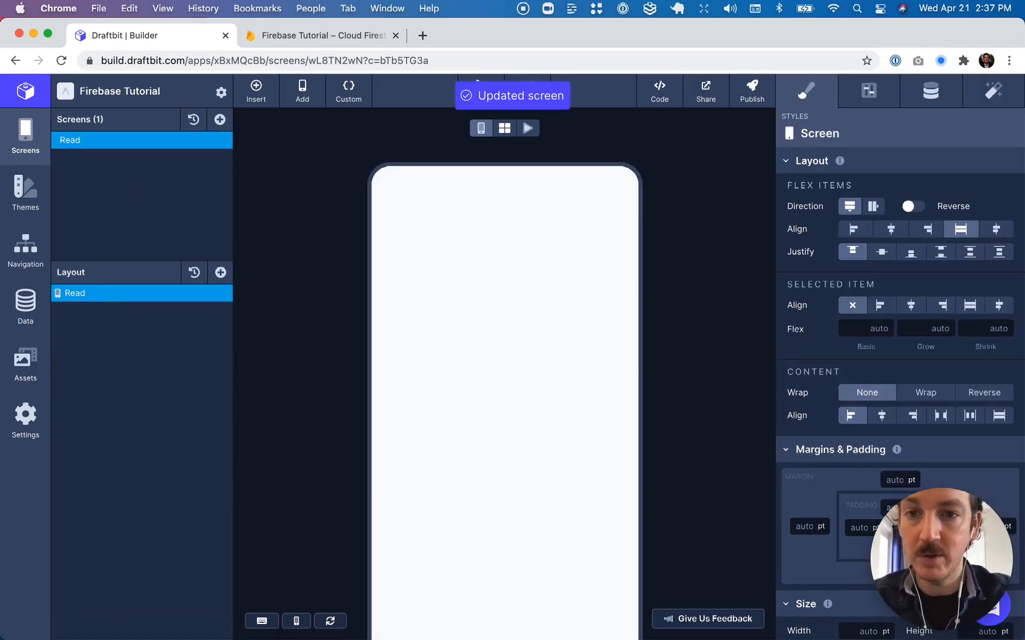
Add a List component to the Read screen's layout and select it.
{"action": "left_click", "coordinate": [220, 273]}
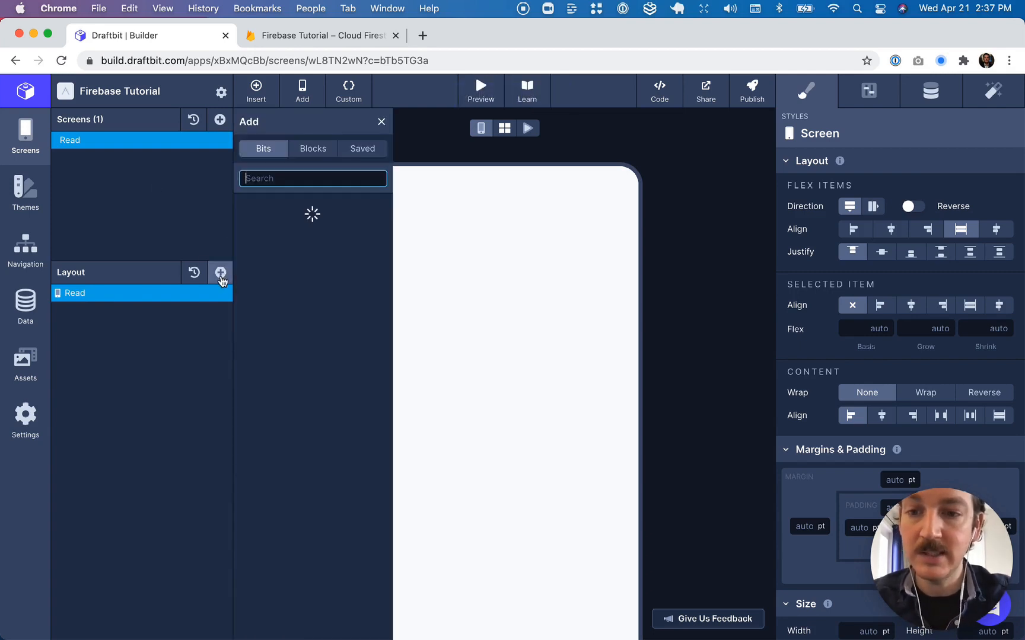
{"action": "type", "text": "list"}
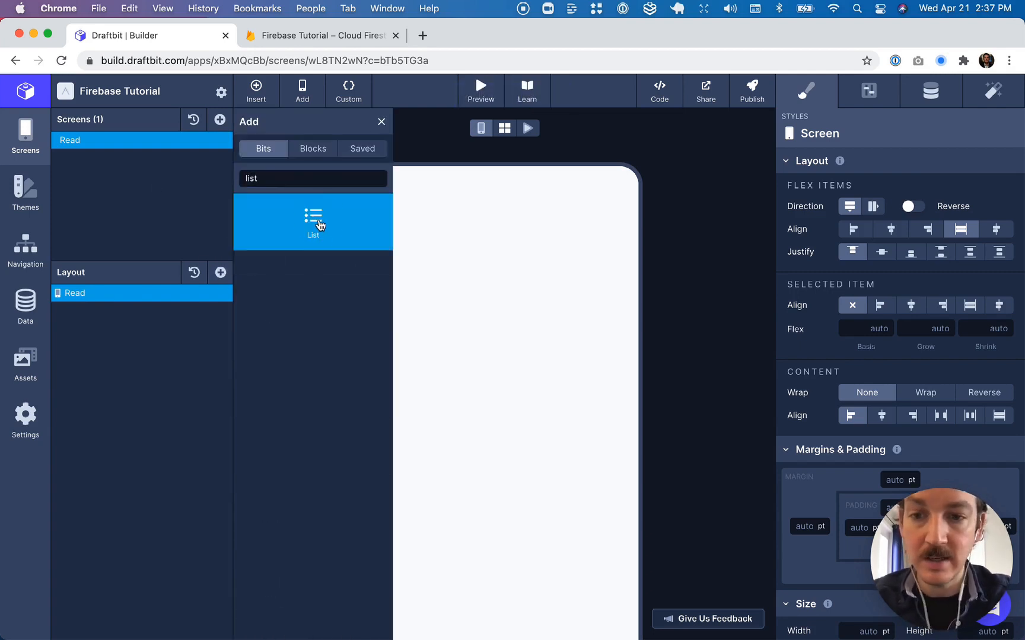
{"action": "left_click", "coordinate": [320, 225]}
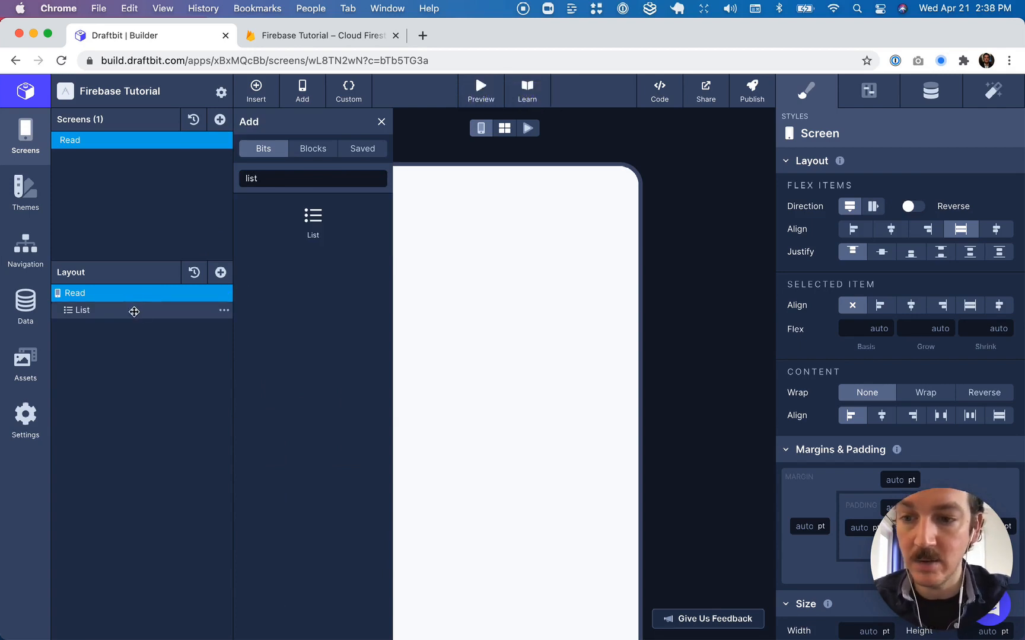
{"action": "left_click", "coordinate": [131, 310]}
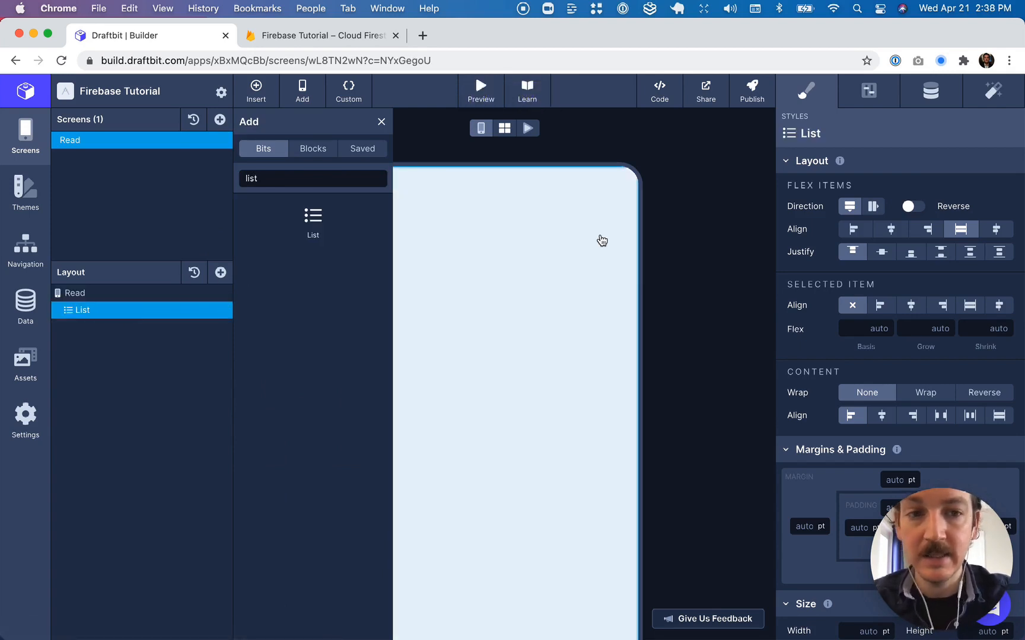
{"action": "left_click", "coordinate": [381, 121]}
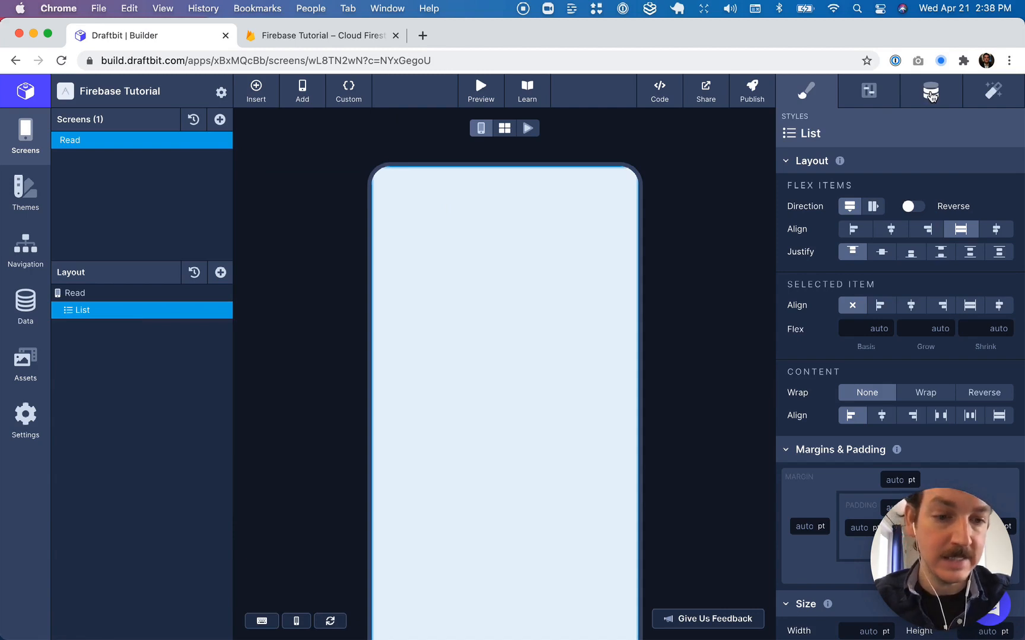
Check the List's data settings and choose Firebase as the source for the Read screen's screen-level data.
{"action": "left_click", "coordinate": [931, 94]}
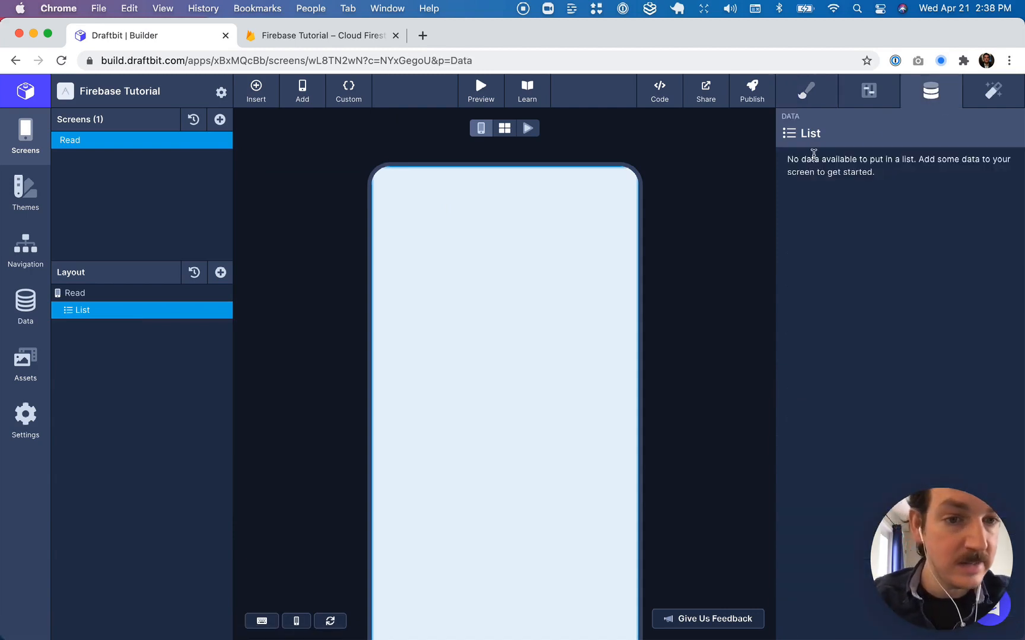
{"action": "left_click_drag", "start_coordinate": [788, 158], "coordinate": [916, 181]}
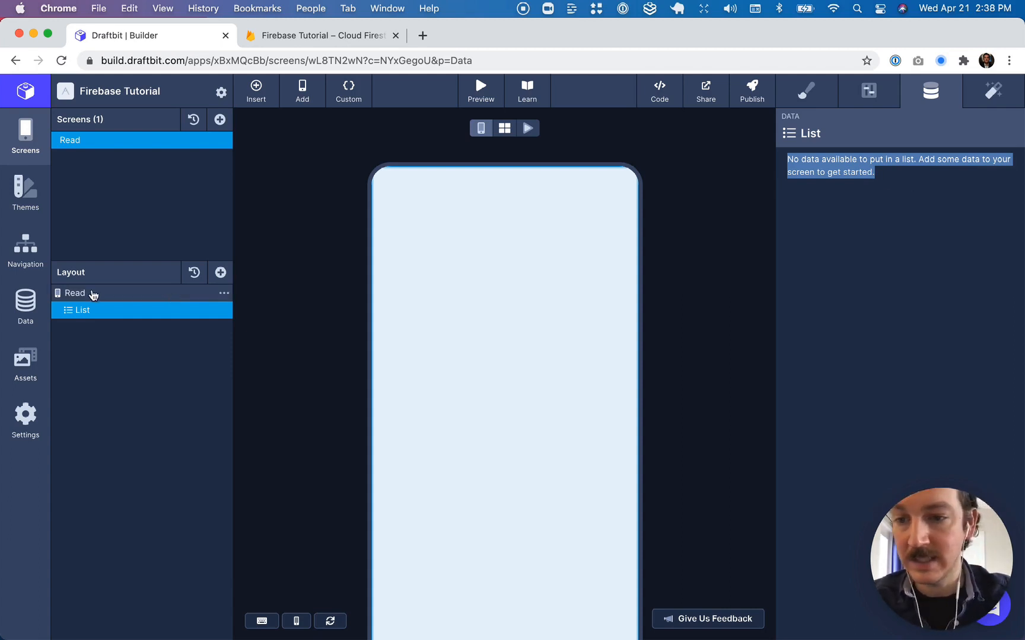
{"action": "left_click", "coordinate": [72, 295]}
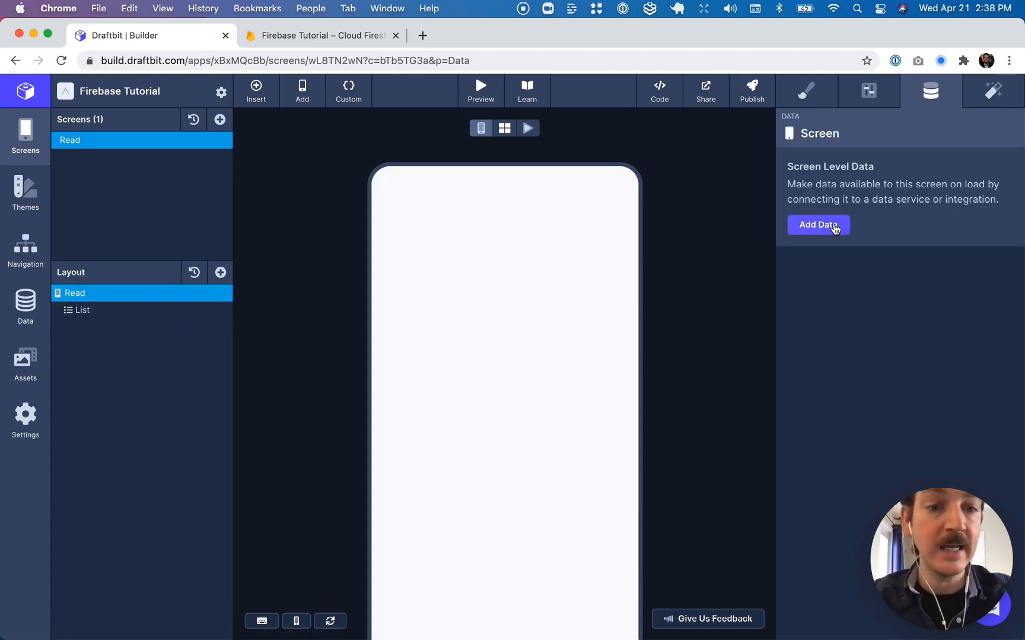
{"action": "left_click", "coordinate": [827, 225]}
{"action": "left_click", "coordinate": [887, 186]}
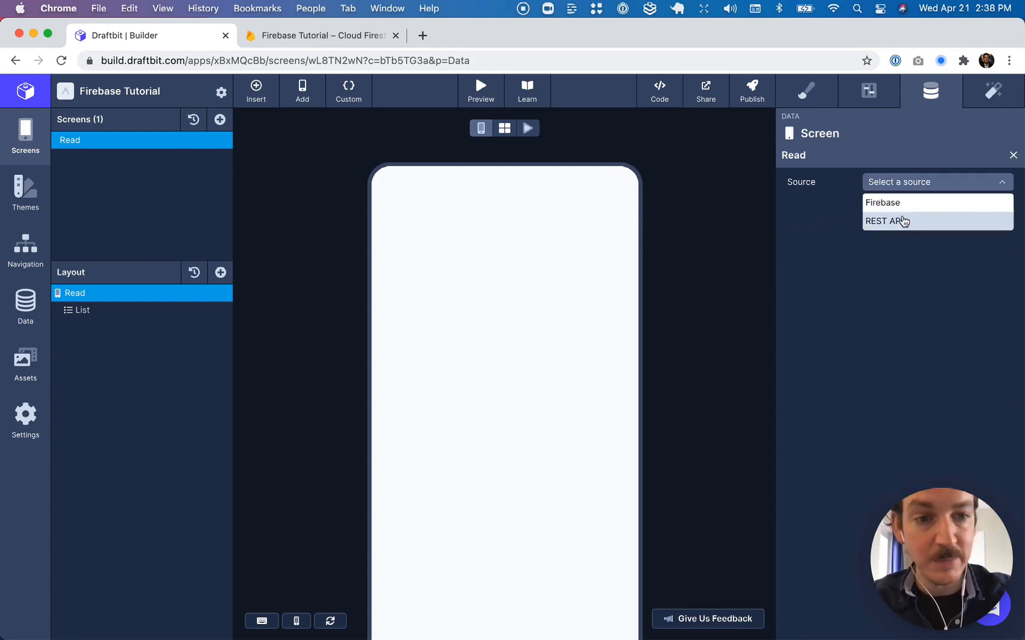
{"action": "left_click", "coordinate": [900, 204]}
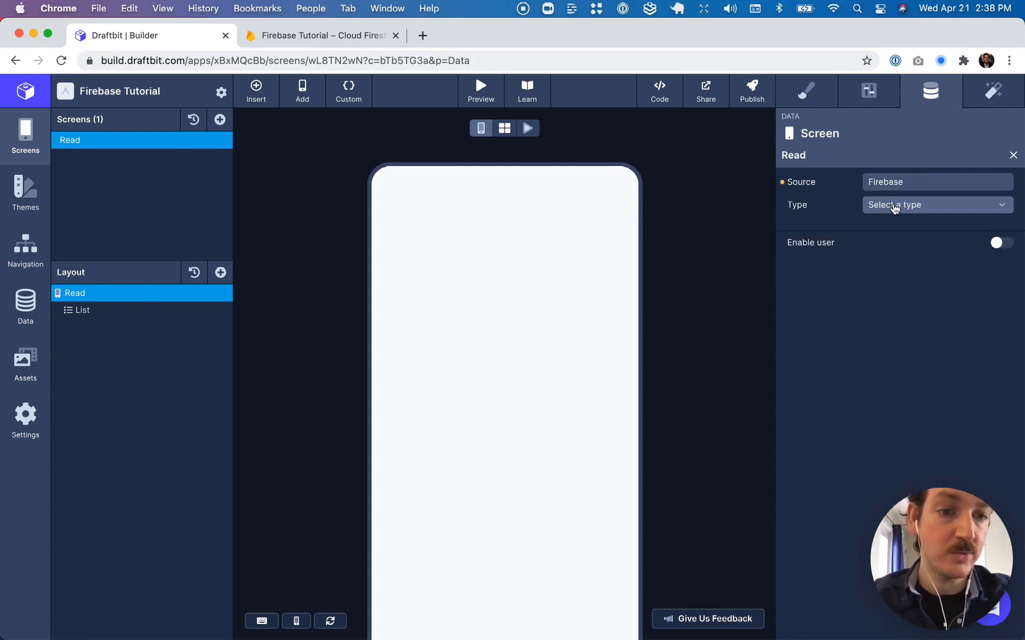
{"action": "left_click", "coordinate": [894, 205]}
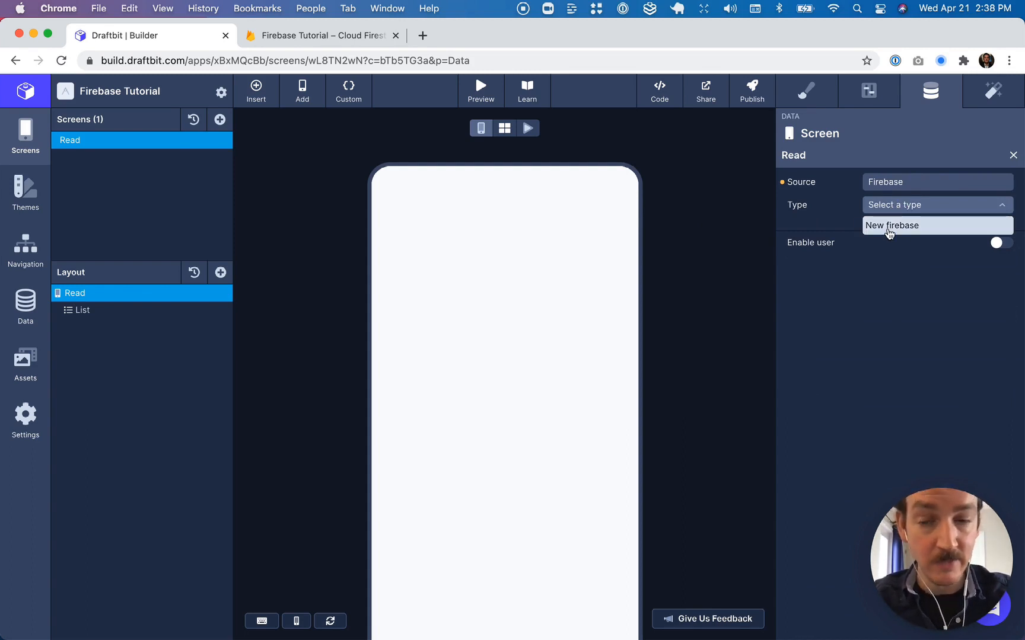
{"action": "left_click", "coordinate": [889, 230]}
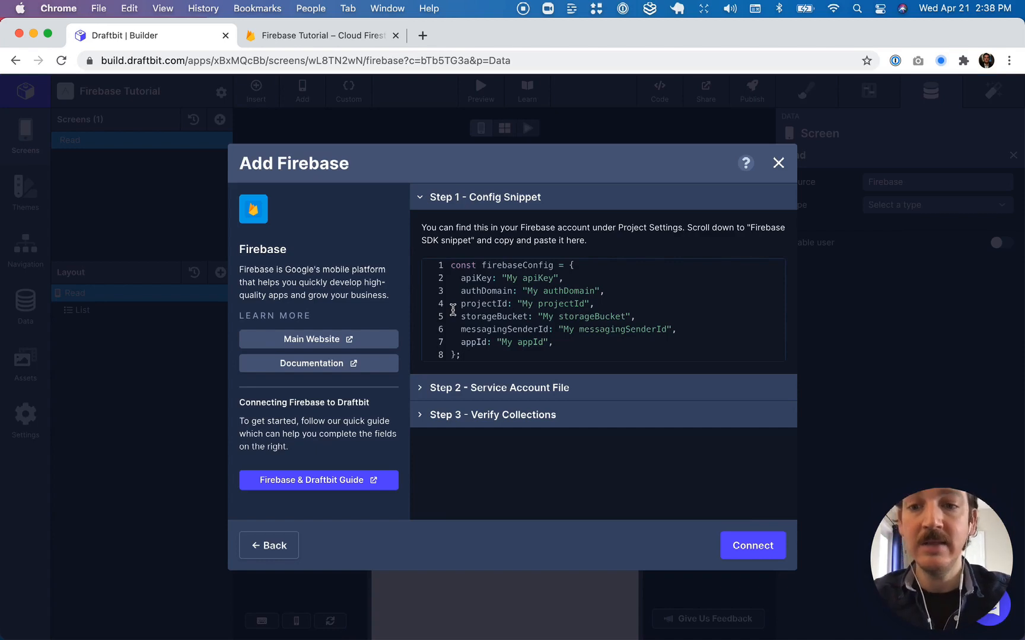
{"action": "left_click", "coordinate": [778, 165]}
{"action": "left_click", "coordinate": [778, 165]}
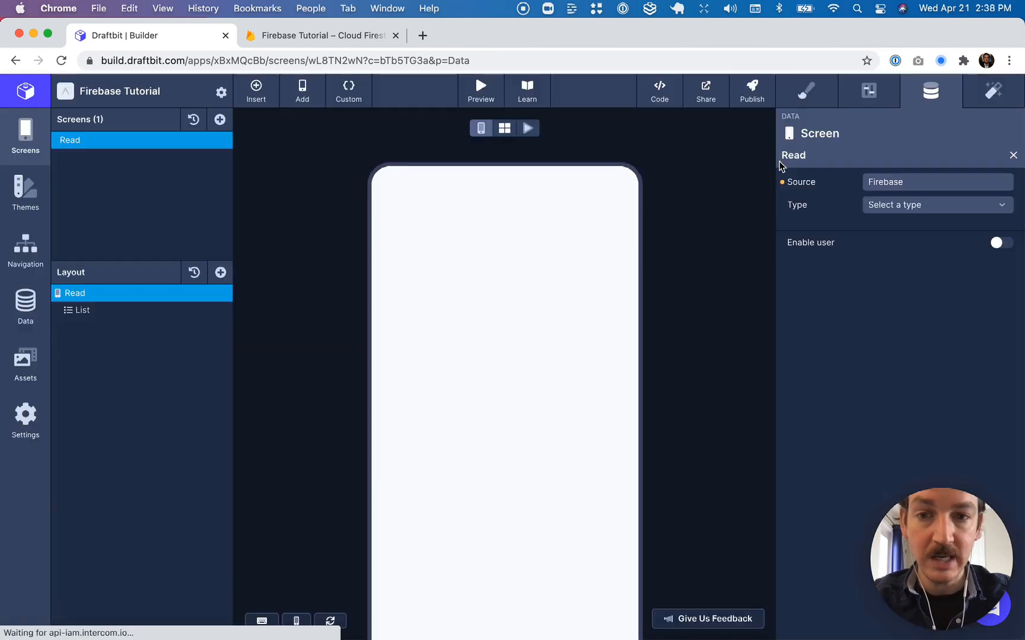
Start adding a Firebase connection from the app's API and cloud services.
{"action": "left_click", "coordinate": [25, 310]}
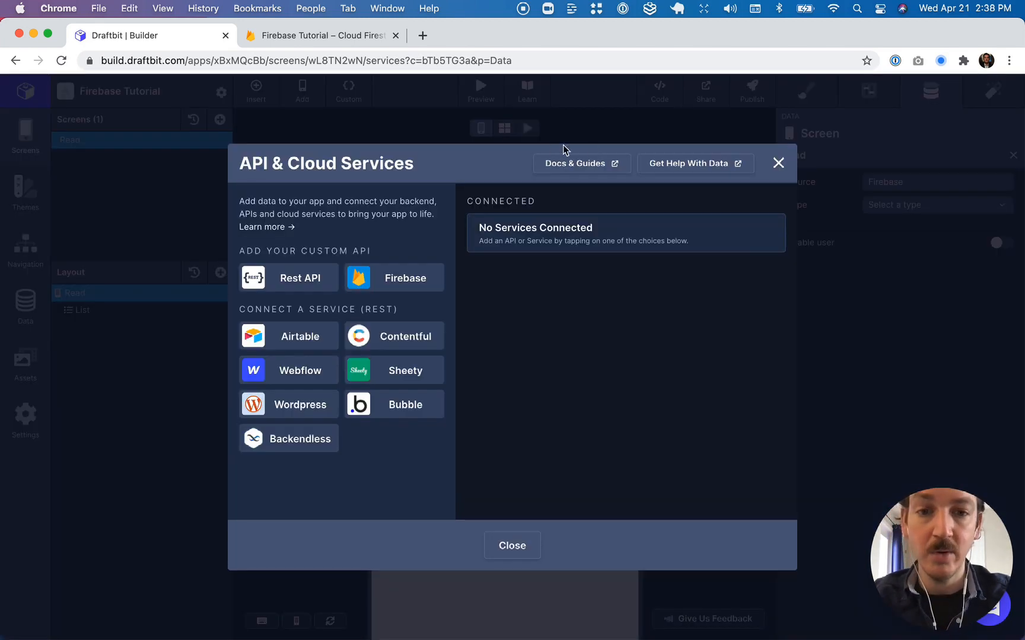
{"action": "left_click", "coordinate": [393, 277]}
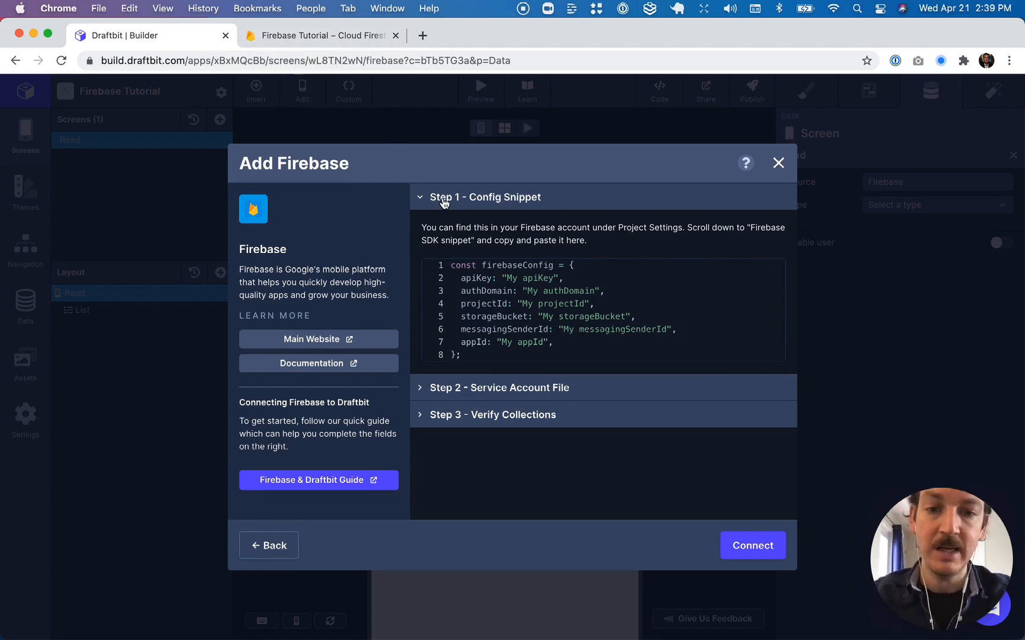
Switch to the Firebase console and register a web app nicknamed "Firebase Turo" in the project settings.
{"action": "left_click", "coordinate": [332, 35]}
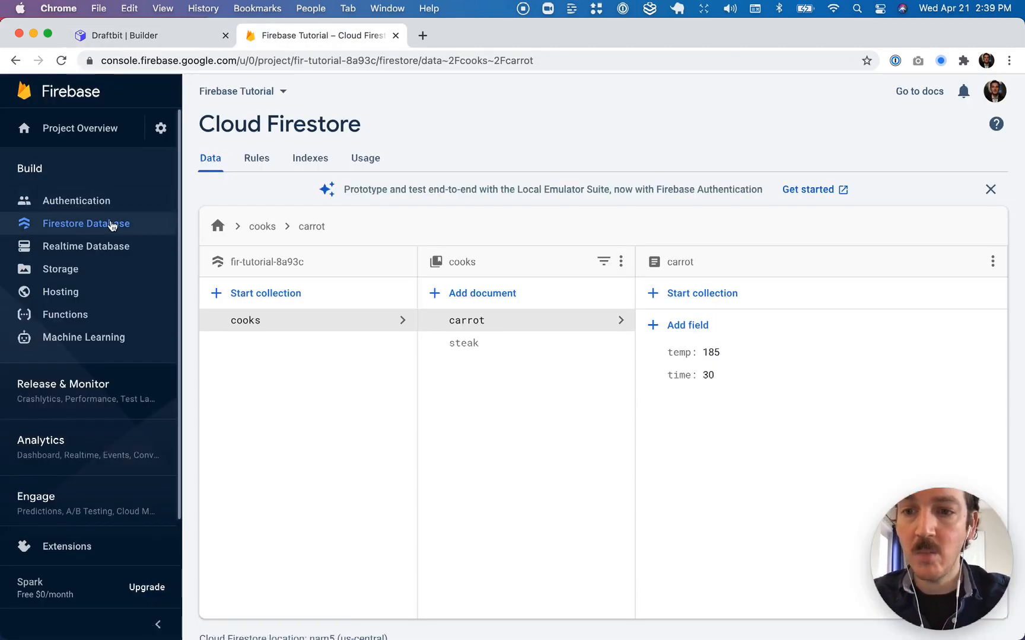
{"action": "left_click", "coordinate": [160, 128]}
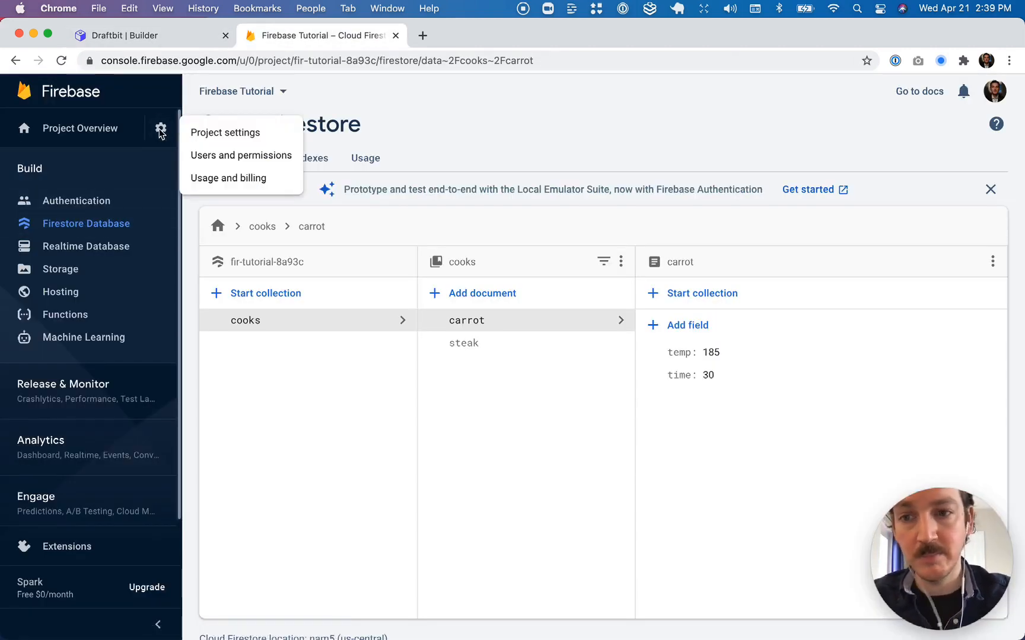
{"action": "left_click", "coordinate": [219, 133]}
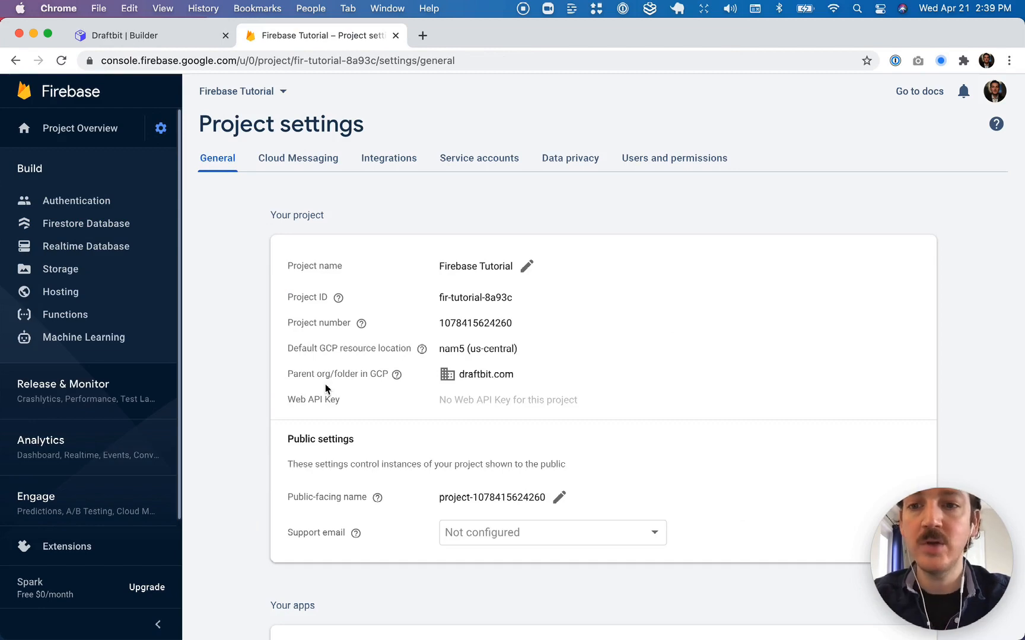
{"action": "scroll", "coordinate": [326, 389], "scroll_direction": "down", "scroll_amount": 5}
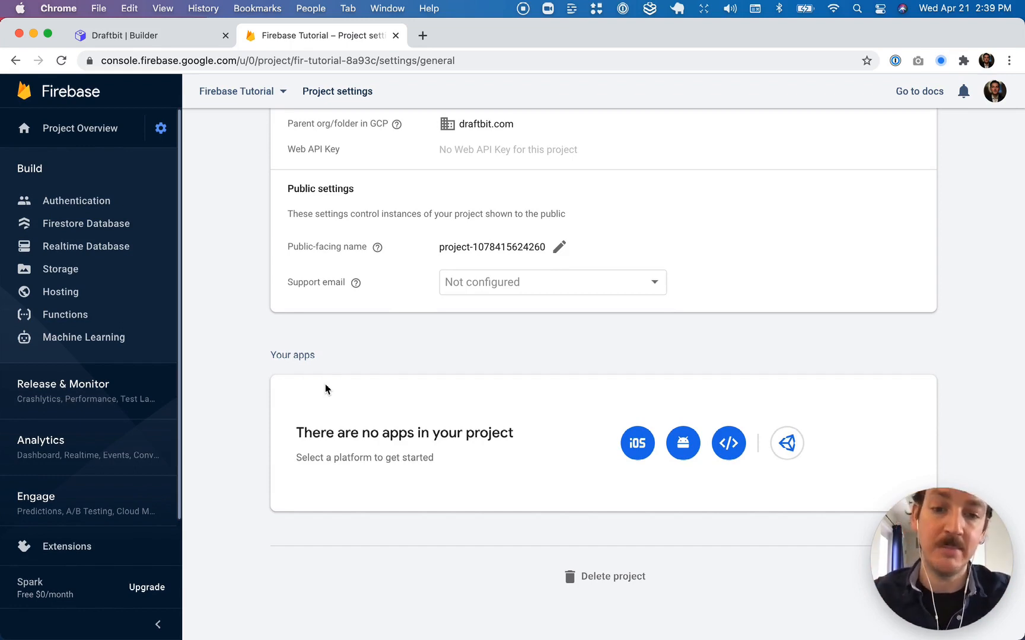
{"action": "left_click", "coordinate": [728, 443]}
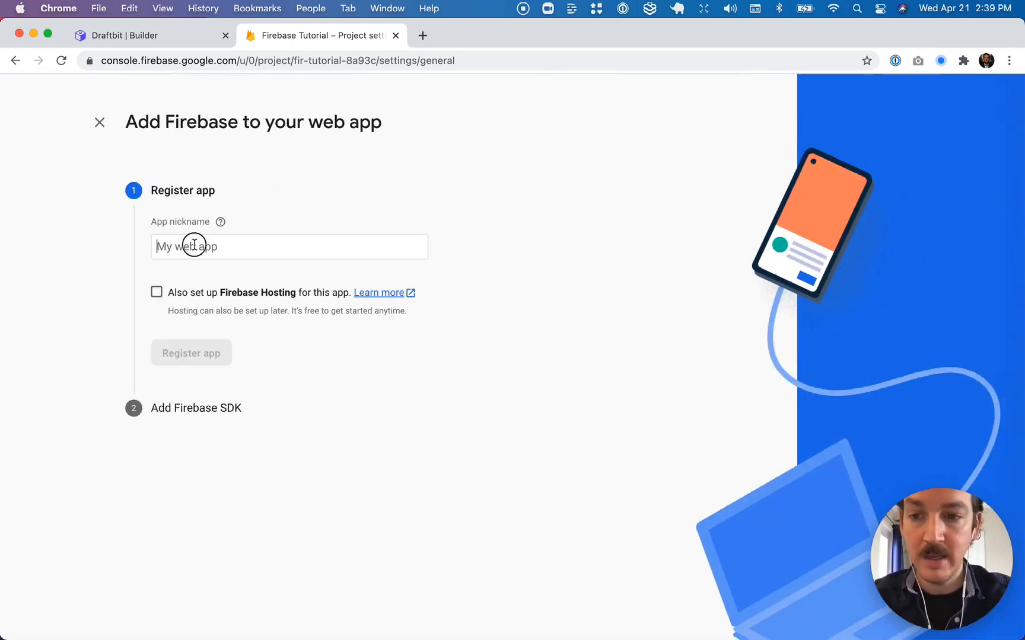
{"action": "left_click", "coordinate": [195, 244]}
{"action": "type", "text": "Firebase Turo"}
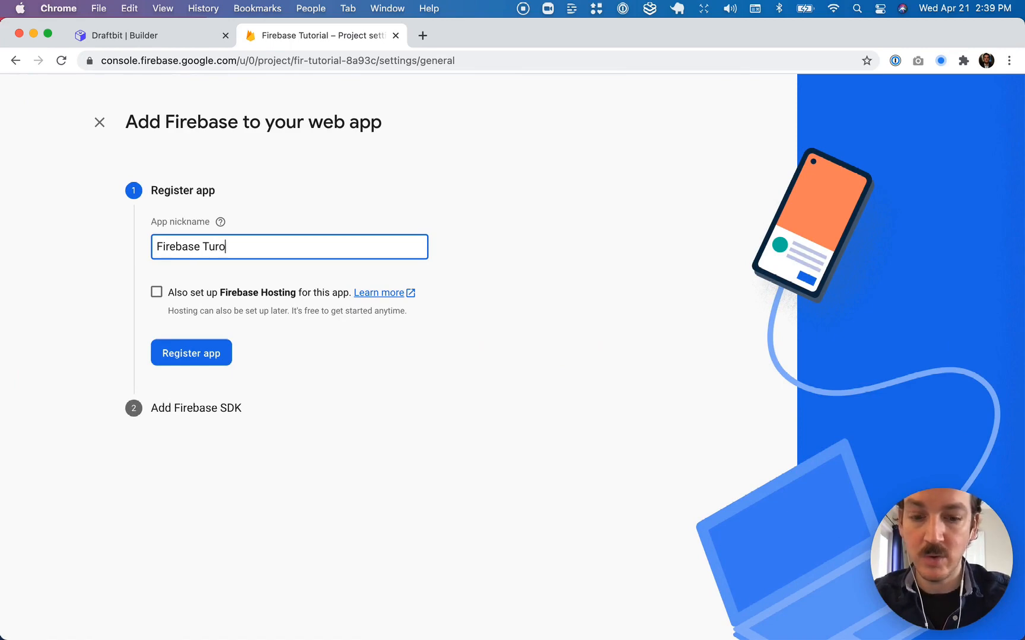
{"action": "key", "text": "Return"}
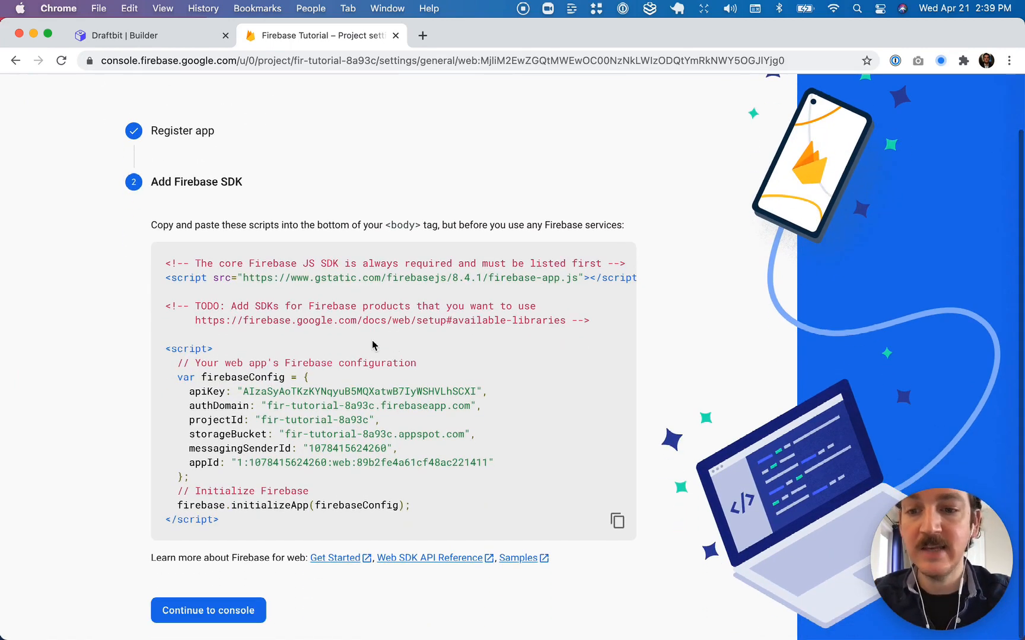
Return to the project settings and copy the new web app's Firebase SDK snippet in Config format.
{"action": "left_click_drag", "start_coordinate": [177, 379], "coordinate": [195, 480]}
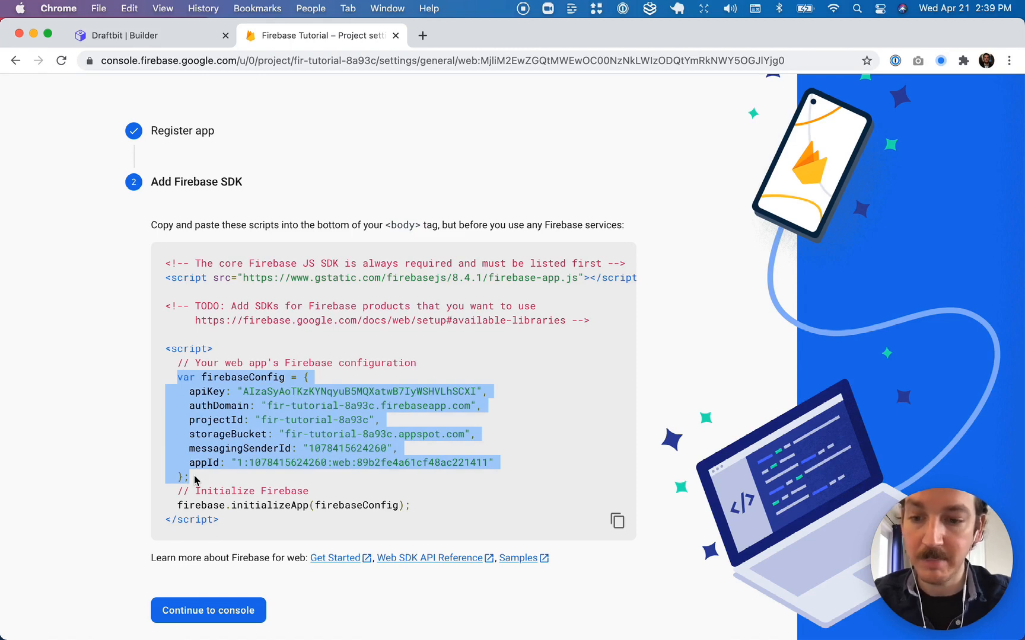
{"action": "left_click", "coordinate": [193, 614]}
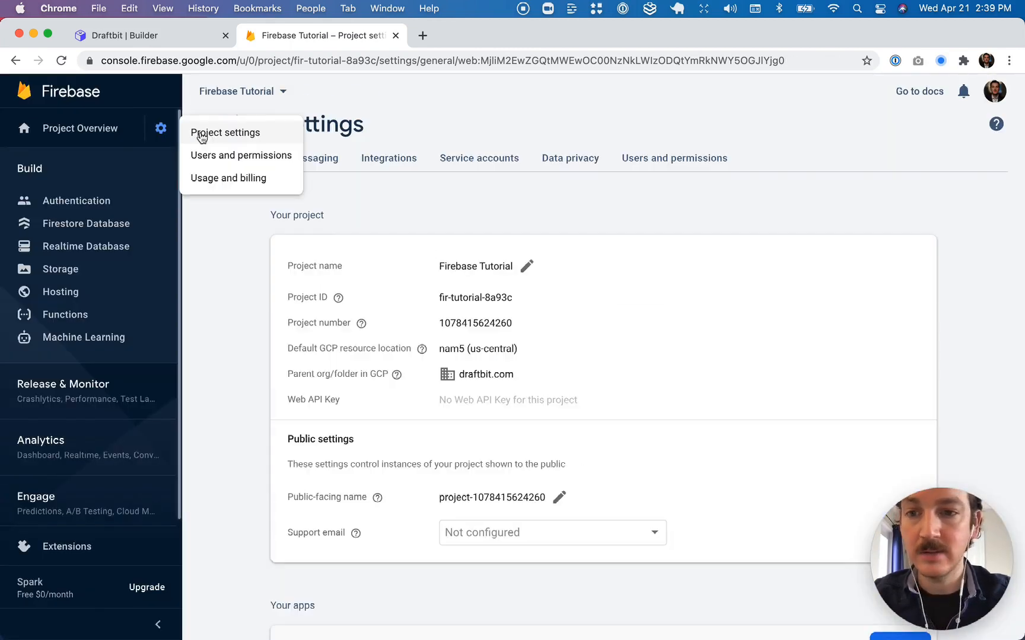
{"action": "left_click", "coordinate": [202, 134]}
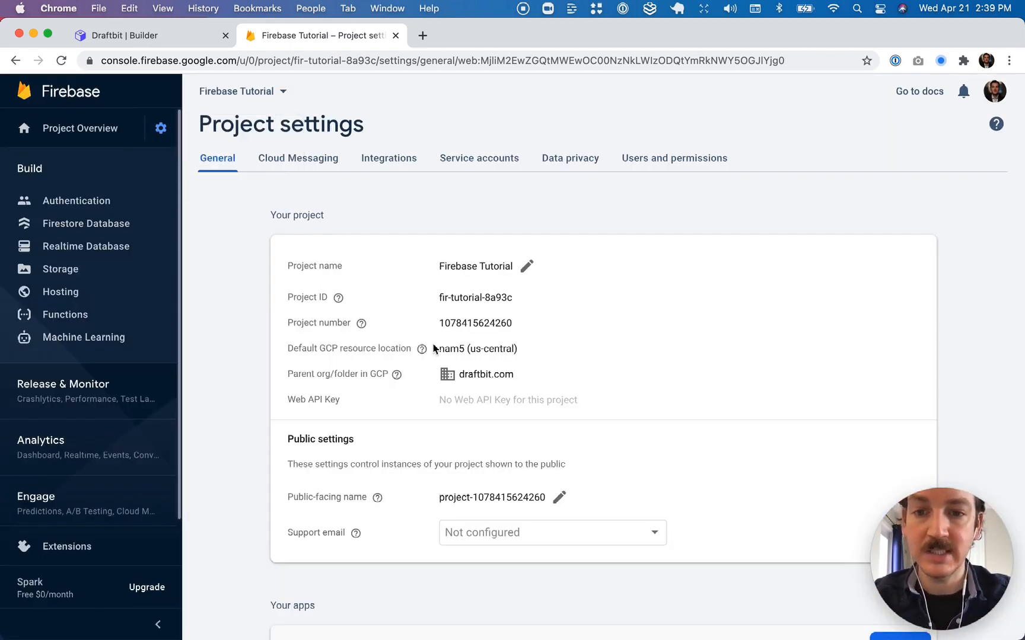
{"action": "scroll", "coordinate": [533, 326], "scroll_direction": "down", "scroll_amount": 10}
{"action": "left_click", "coordinate": [604, 270]}
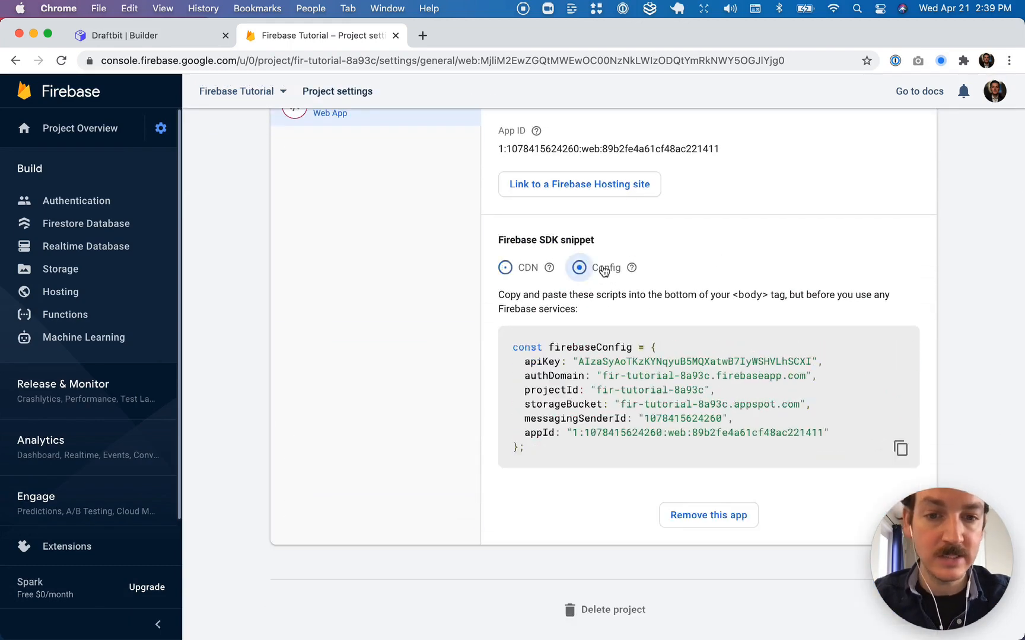
{"action": "scroll", "coordinate": [602, 381], "scroll_direction": "down", "scroll_amount": 1}
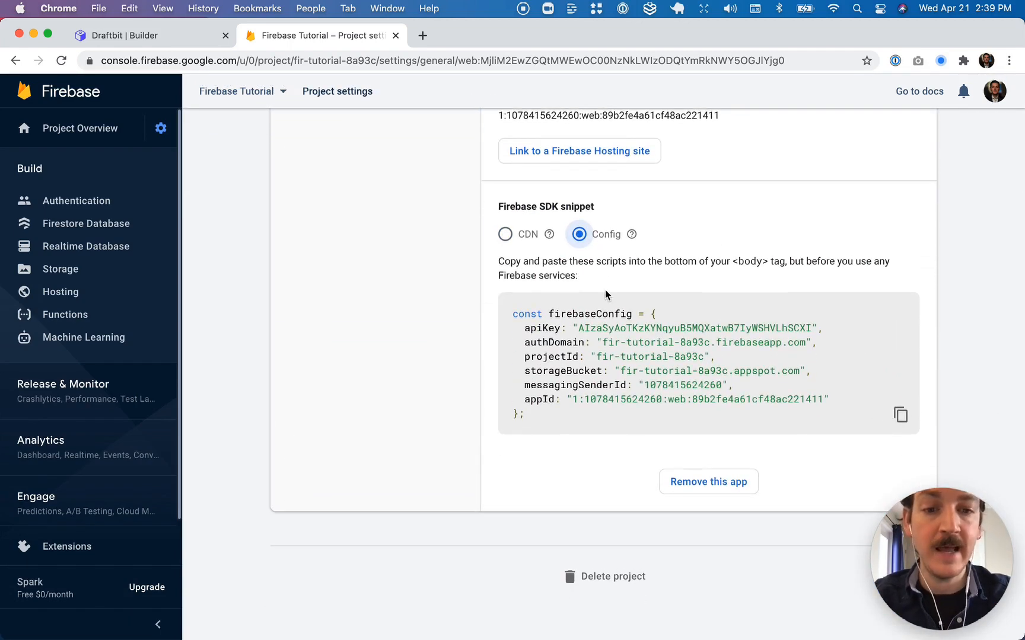
{"action": "left_click", "coordinate": [901, 417]}
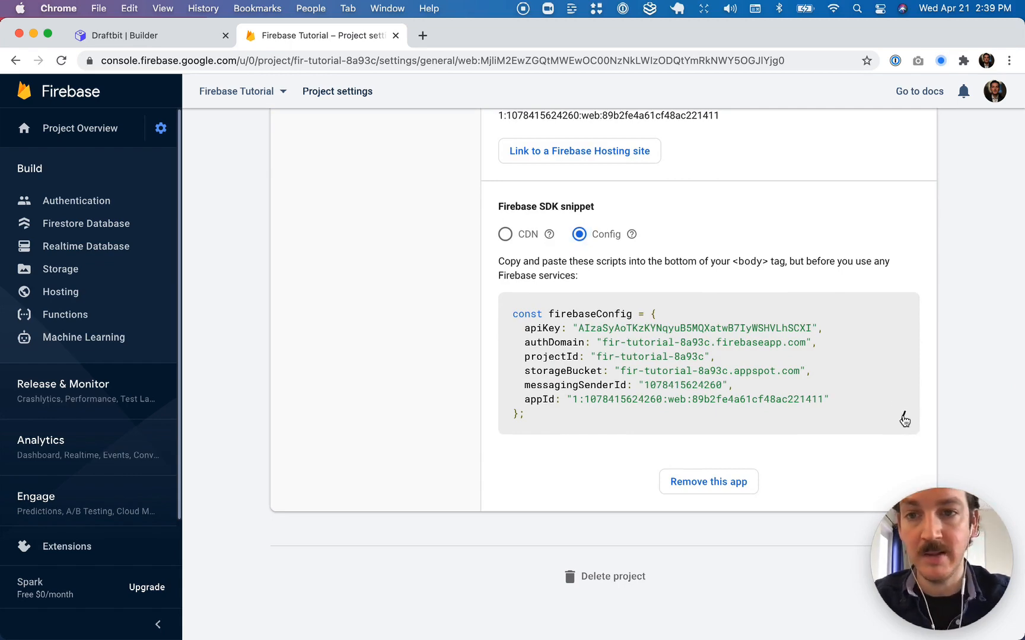
Switch to Draftbit and replace the placeholder config snippet with the copied Firebase configuration, including its API key.
{"action": "left_click", "coordinate": [196, 37]}
{"action": "left_click", "coordinate": [522, 299]}
{"action": "key", "text": "super+a"}
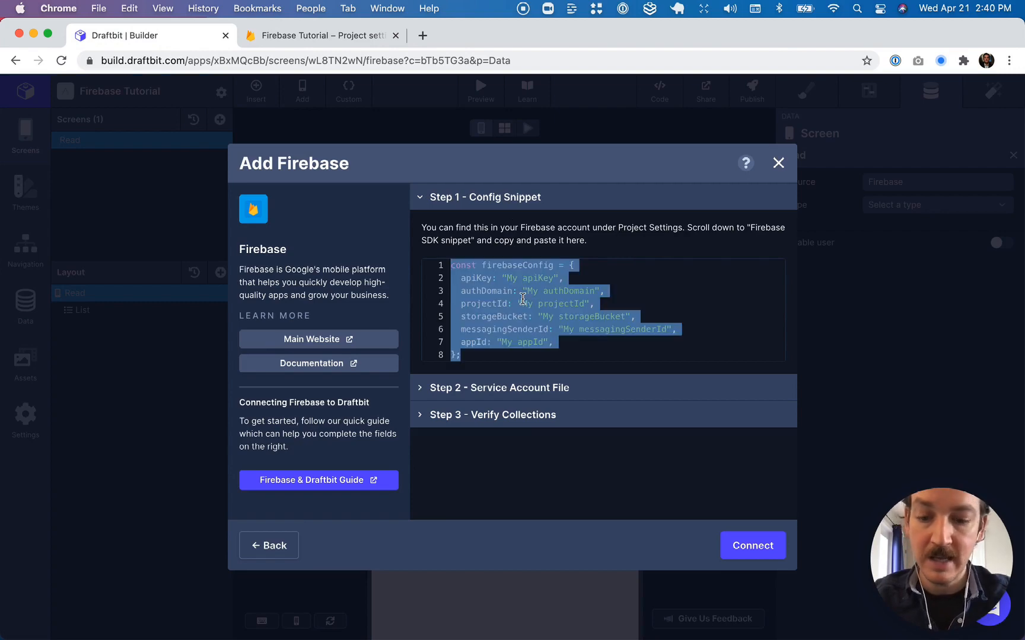
{"action": "key", "text": "super+v"}
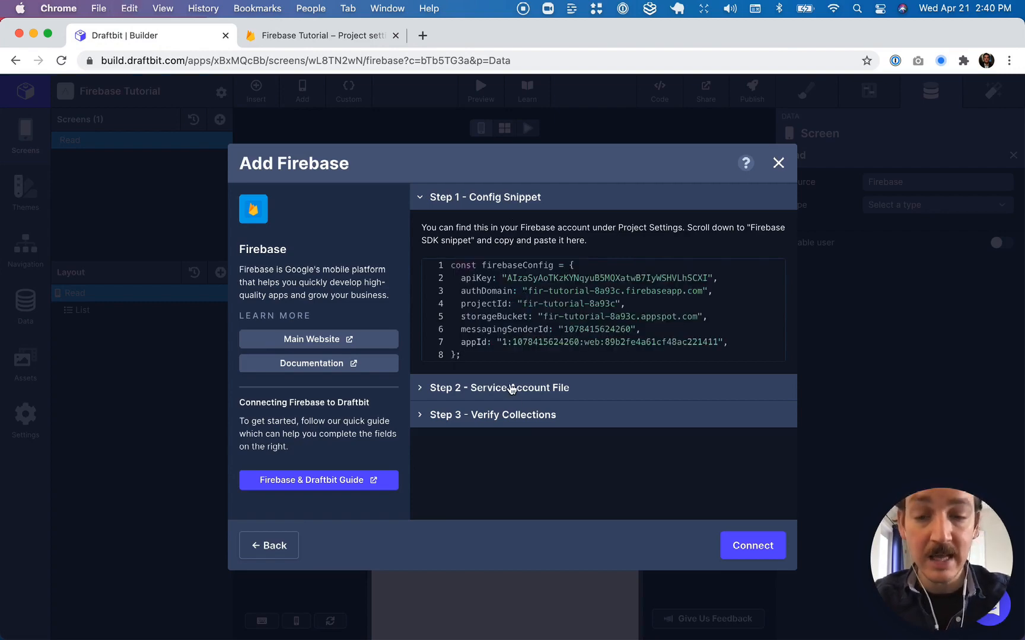
Switch to the Firebase console and generate and download a new Admin SDK private key file from the project's service accounts.
{"action": "key", "text": "ctrl+Tab"}
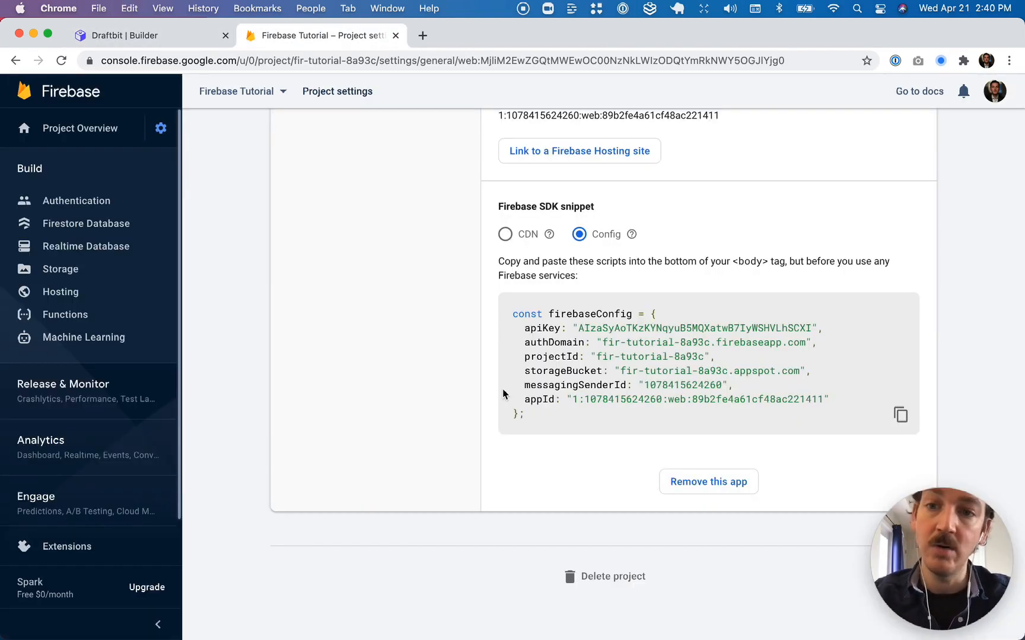
{"action": "scroll", "coordinate": [510, 245], "scroll_direction": "up", "scroll_amount": 15}
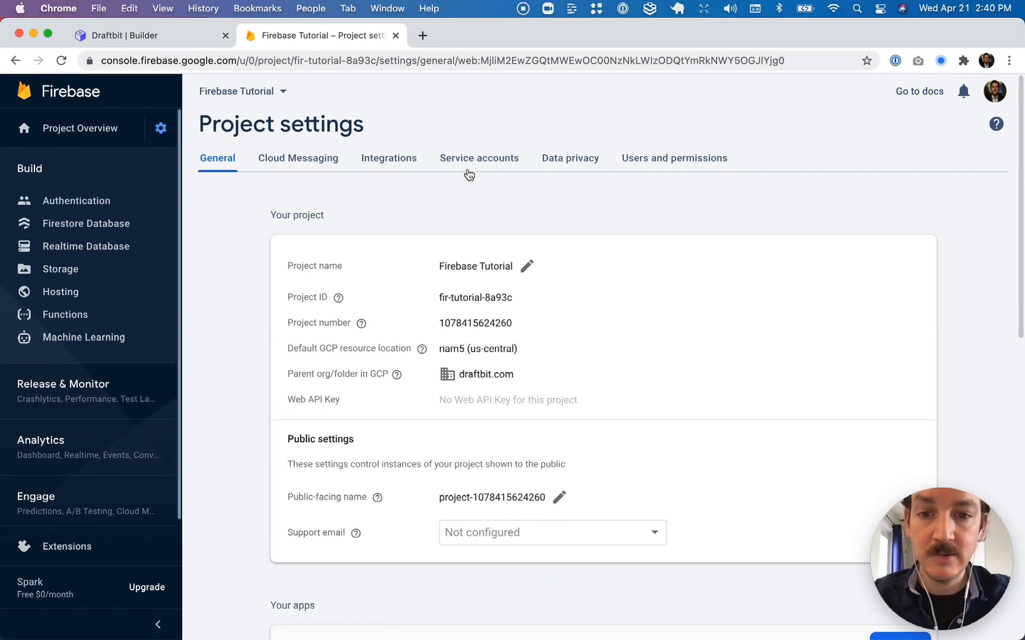
{"action": "left_click", "coordinate": [472, 161]}
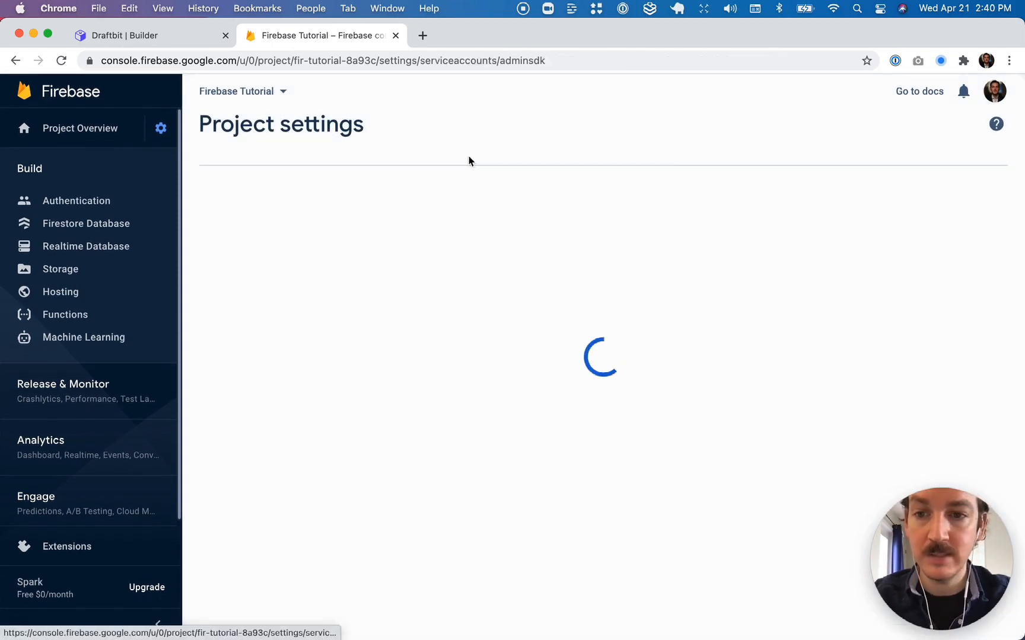
{"action": "left_click", "coordinate": [581, 359]}
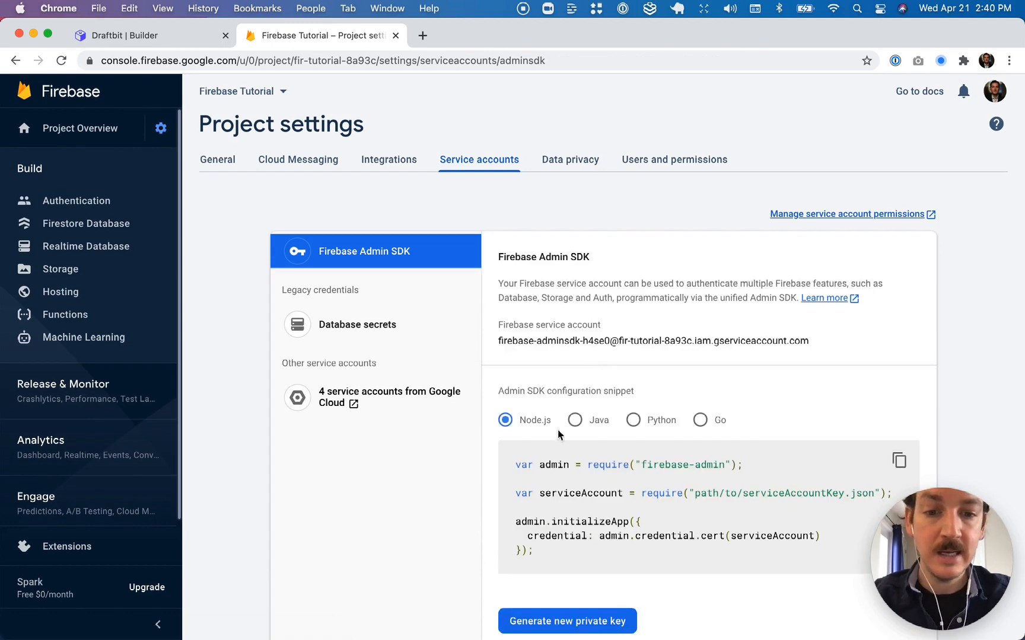
{"action": "scroll", "coordinate": [544, 511], "scroll_direction": "down", "scroll_amount": 5}
{"action": "left_click", "coordinate": [553, 497]}
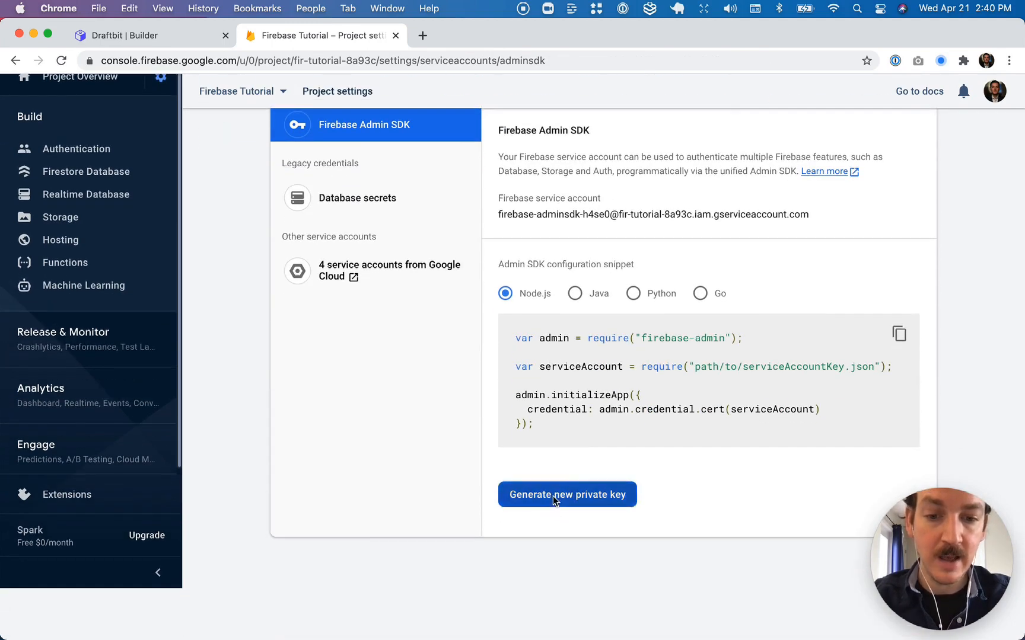
{"action": "left_click", "coordinate": [584, 436]}
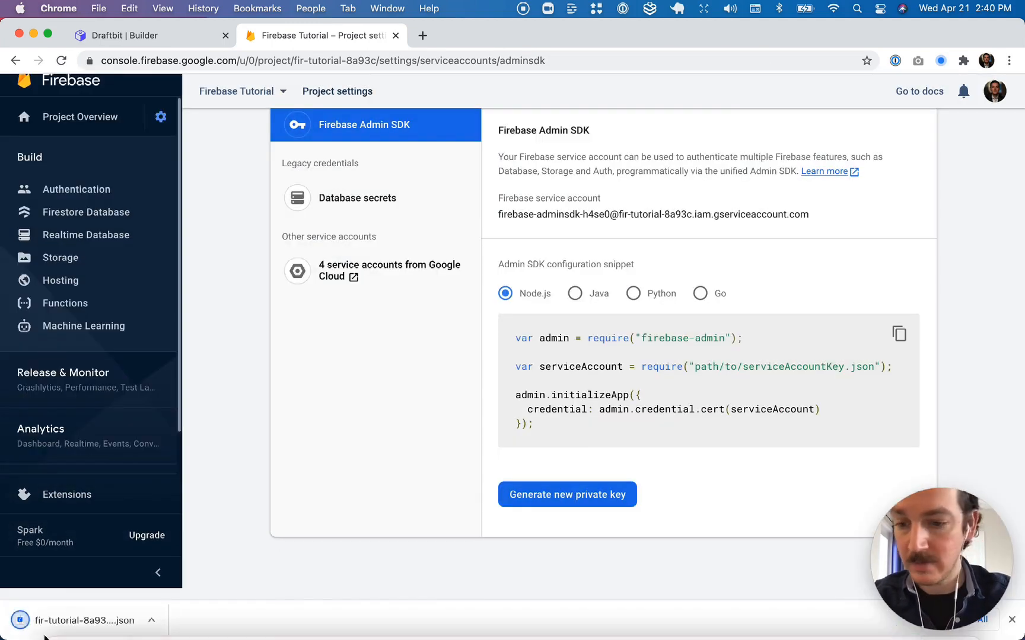
Switch to Draftbit, upload the downloaded service account private key file to finish the Firebase connection, and close the service setup.
{"action": "key", "text": "super+1"}
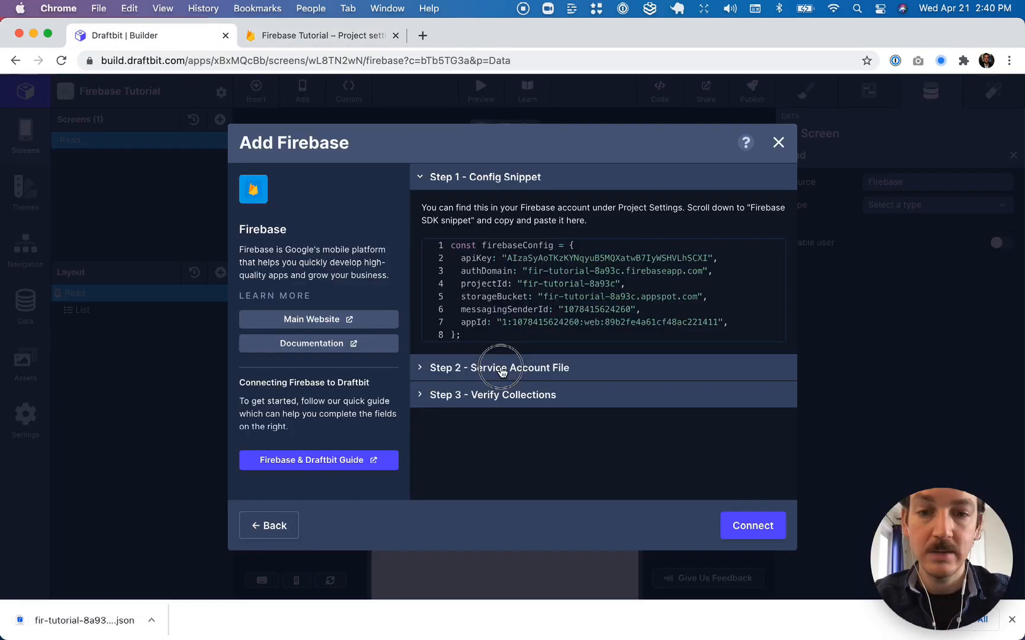
{"action": "left_click", "coordinate": [498, 367]}
{"action": "left_click", "coordinate": [487, 341]}
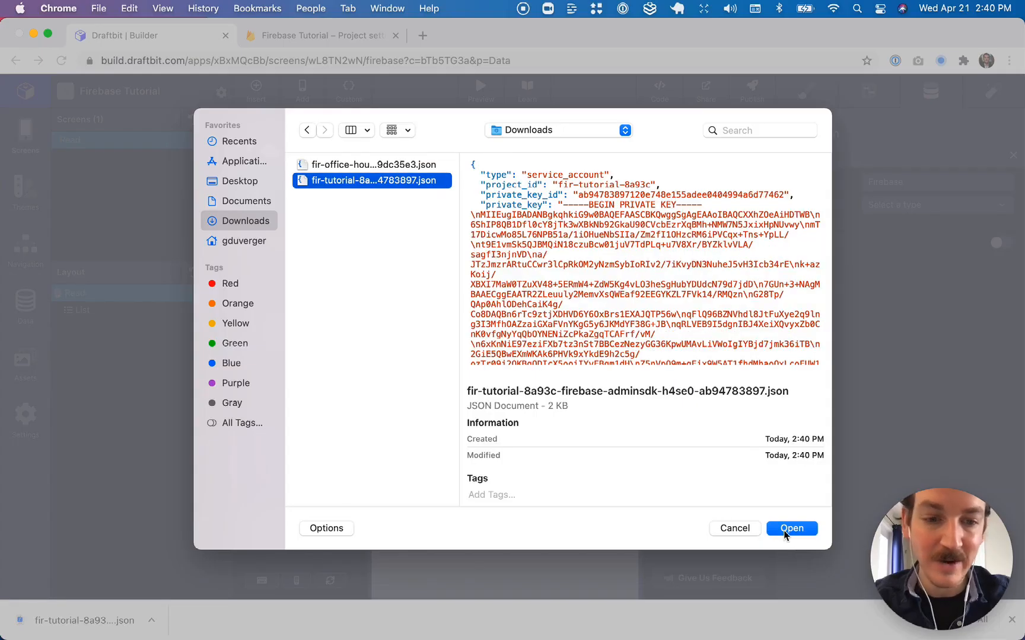
{"action": "left_click", "coordinate": [786, 527]}
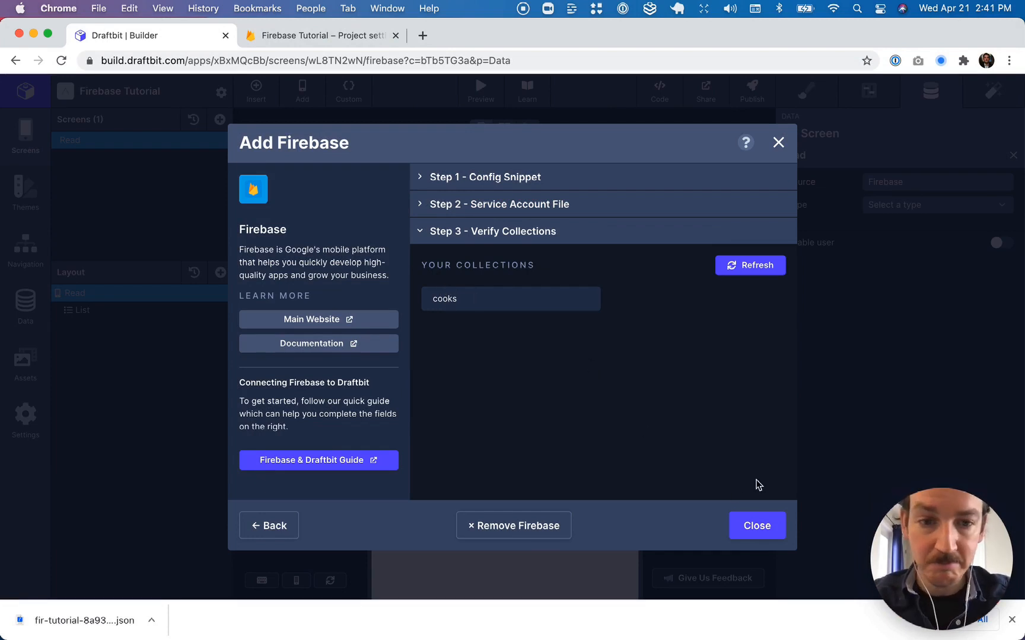
{"action": "left_click", "coordinate": [765, 529]}
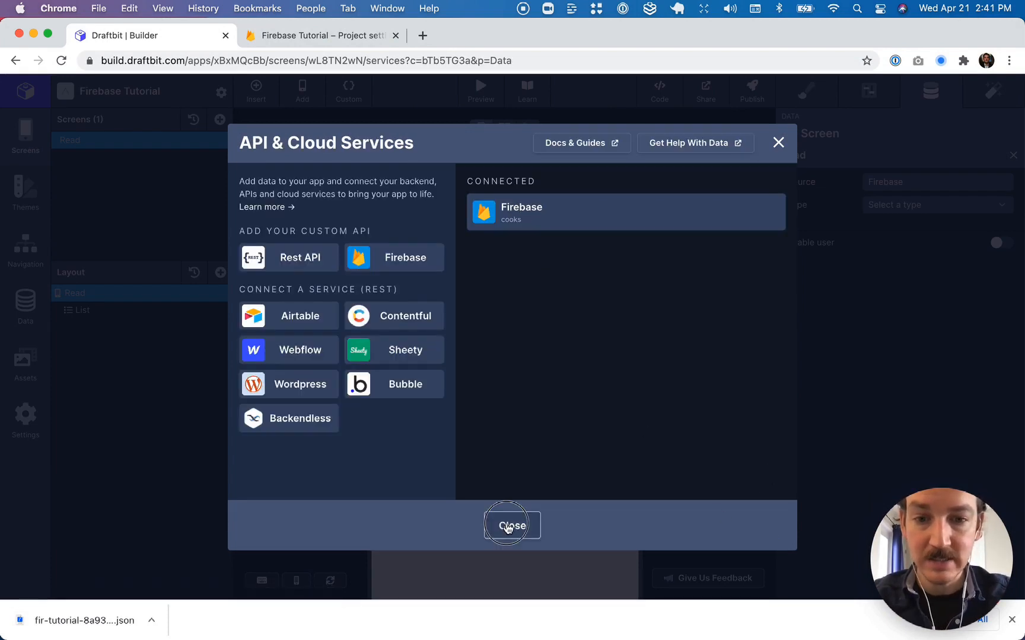
{"action": "left_click", "coordinate": [509, 526]}
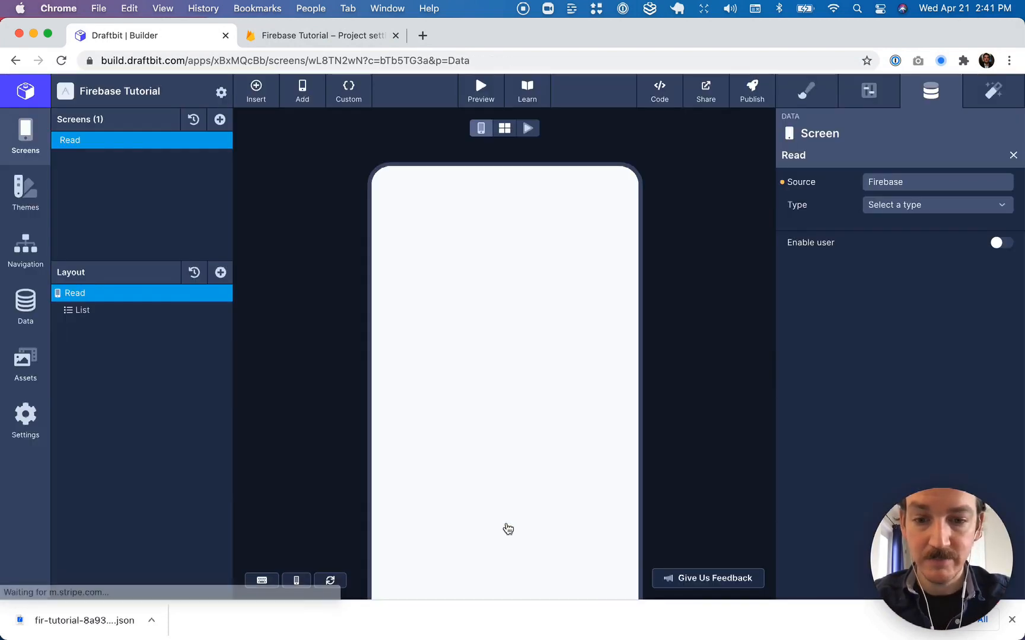
Set the Read screen's Firebase data to type Collection and choose the cooks collection.
{"action": "left_click", "coordinate": [880, 185]}
{"action": "left_click", "coordinate": [884, 205]}
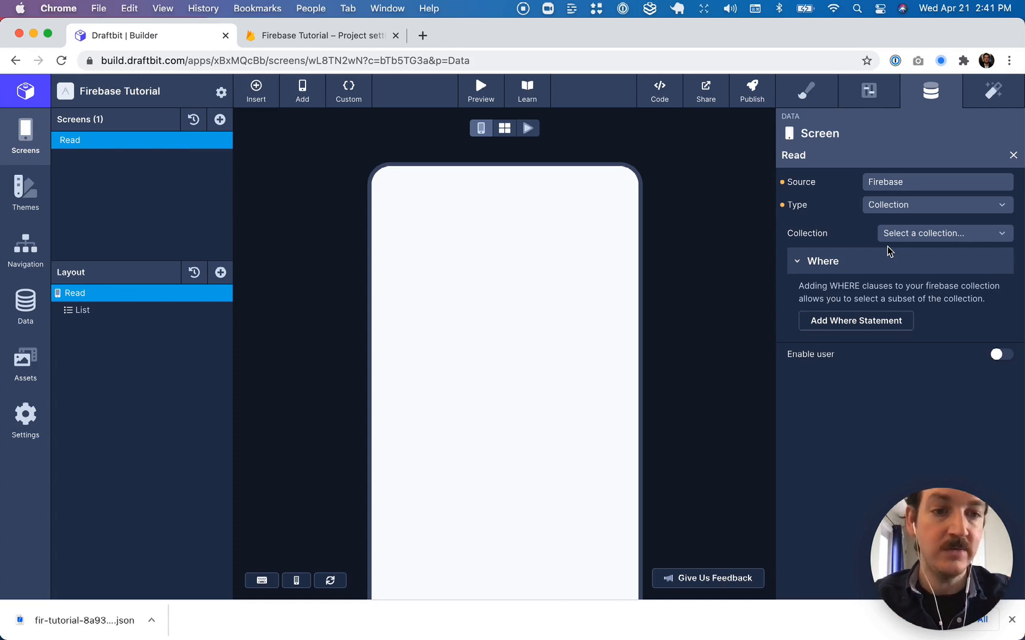
{"action": "left_click", "coordinate": [898, 234]}
{"action": "left_click", "coordinate": [897, 258]}
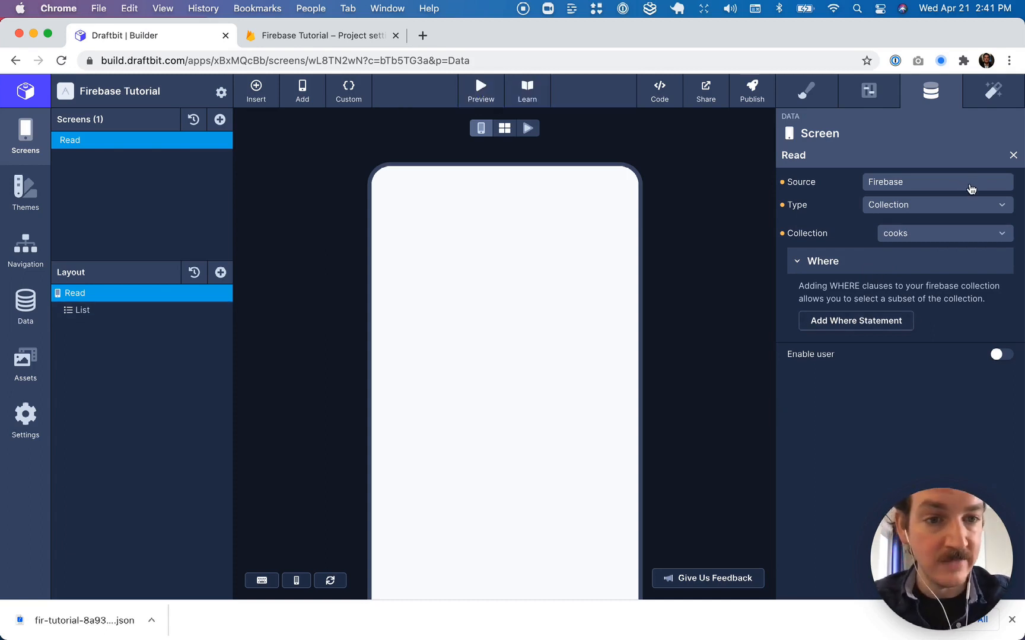
Set the List component's data to cooks (firebase).
{"action": "left_click", "coordinate": [106, 310]}
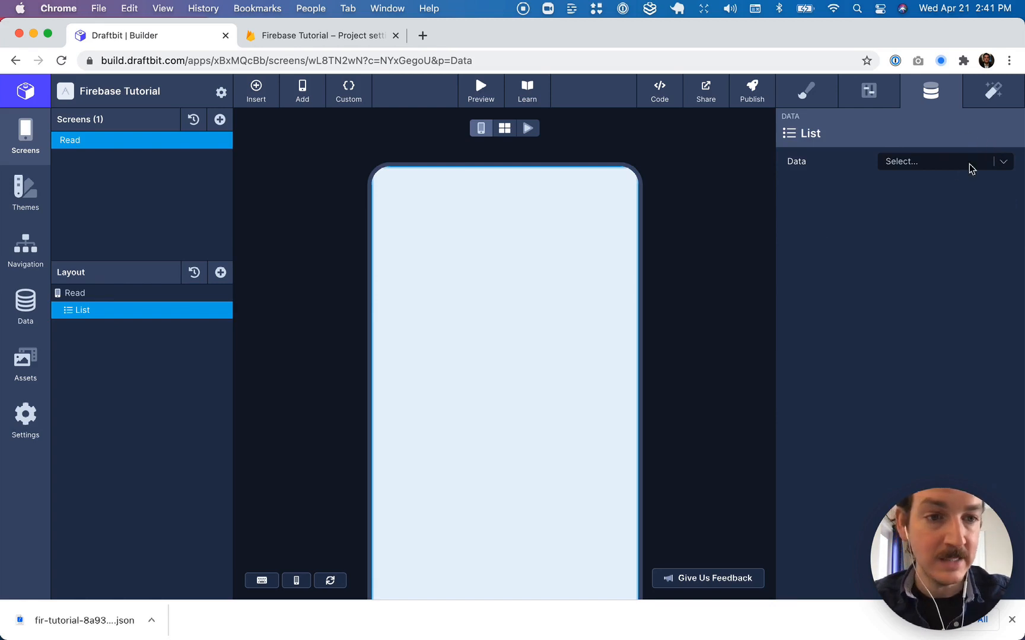
{"action": "left_click", "coordinate": [1002, 163]}
{"action": "left_click", "coordinate": [921, 185]}
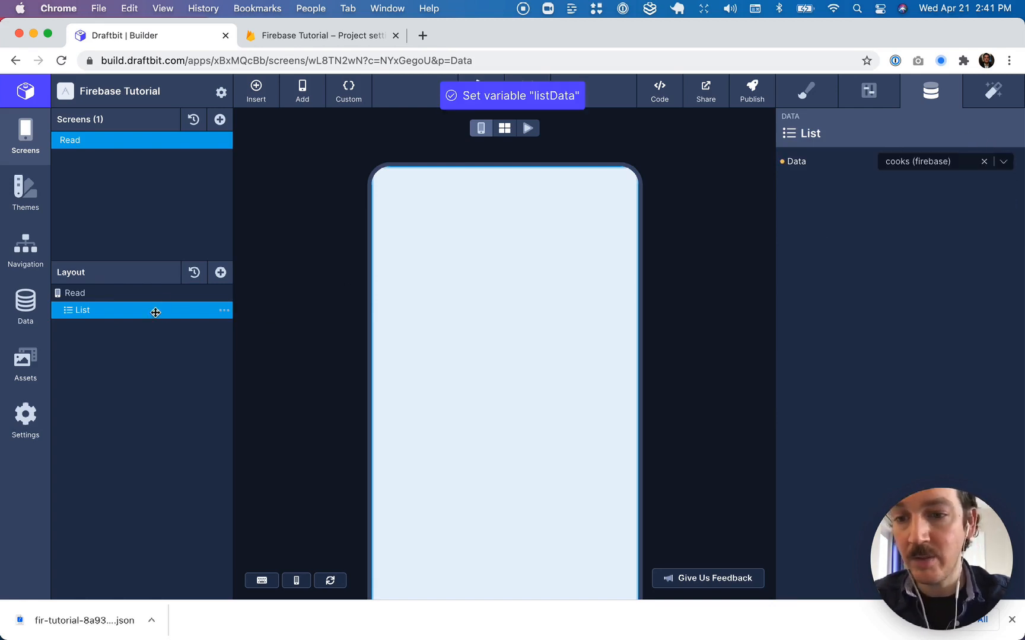
Add a View inside the List and place a Text component inside that View.
{"action": "left_click", "coordinate": [221, 274]}
{"action": "left_click_drag", "start_coordinate": [352, 244], "coordinate": [98, 326]}
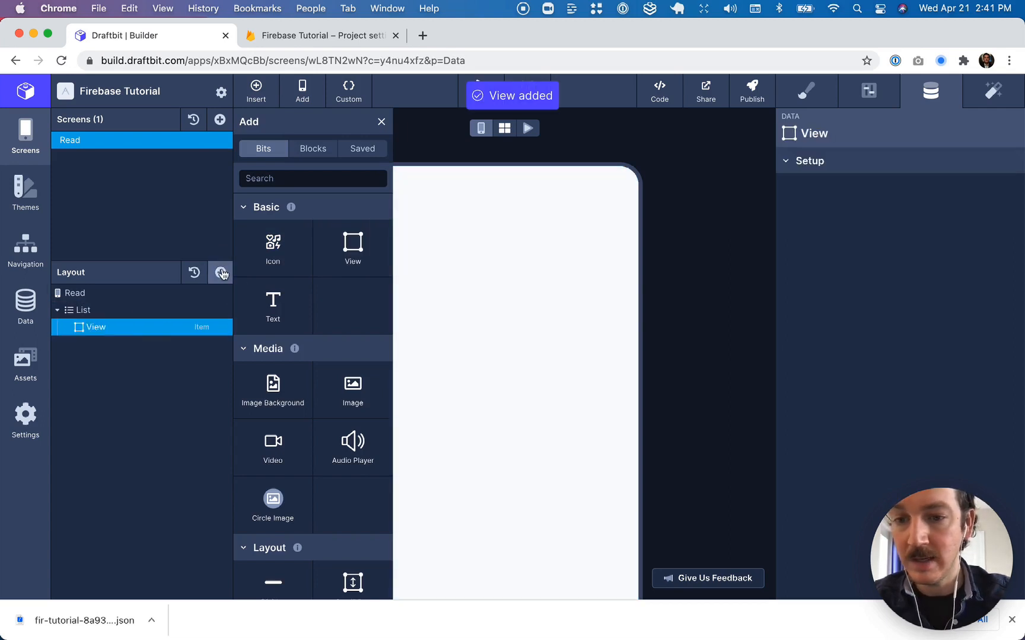
{"action": "left_click_drag", "start_coordinate": [279, 311], "coordinate": [102, 346]}
{"action": "left_click", "coordinate": [102, 345]}
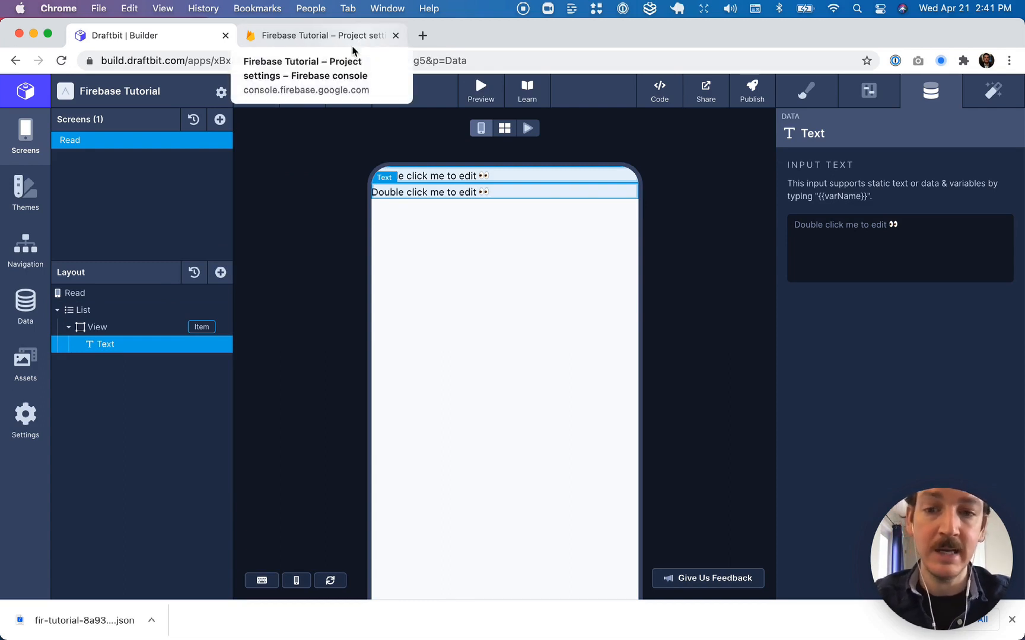
Replace the Text component's placeholder with the {{id}} variable, bound to id (item in list).
{"action": "left_click", "coordinate": [801, 228]}
{"action": "type", "text": "{{"}
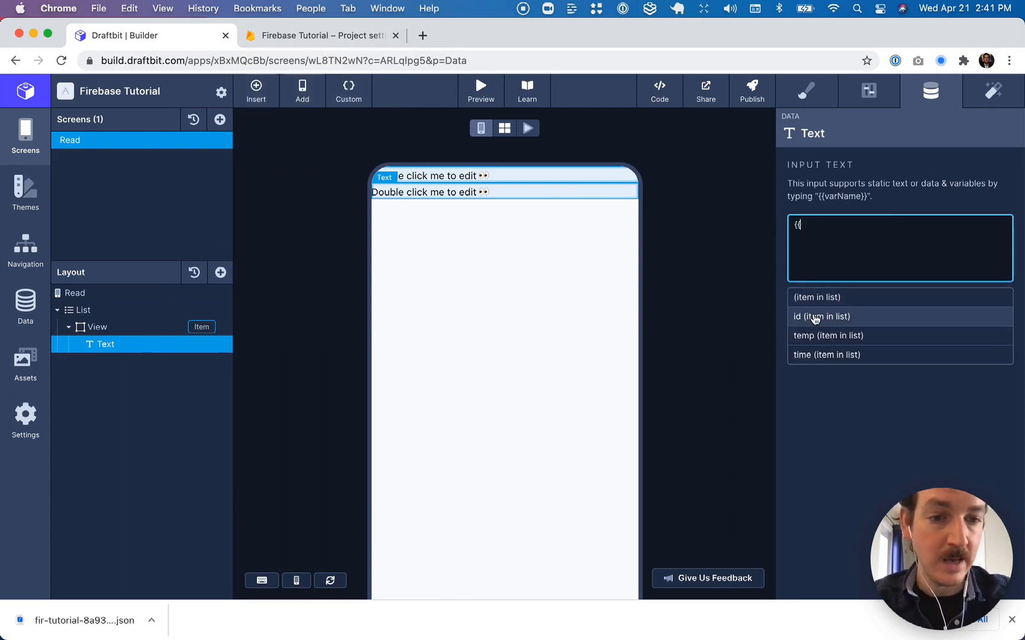
{"action": "left_click", "coordinate": [815, 318]}
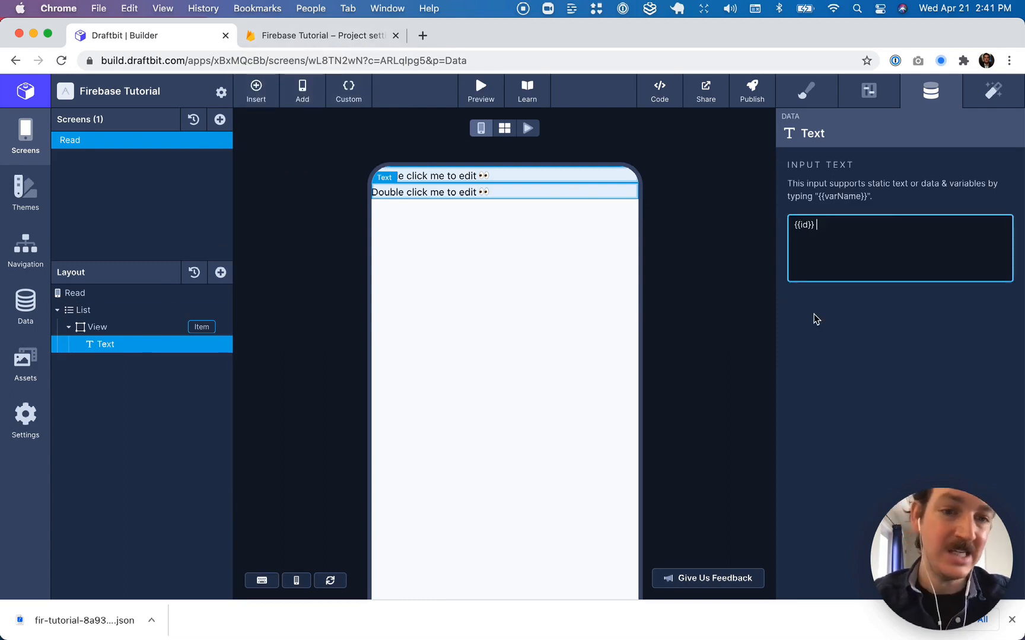
{"action": "left_click", "coordinate": [686, 230]}
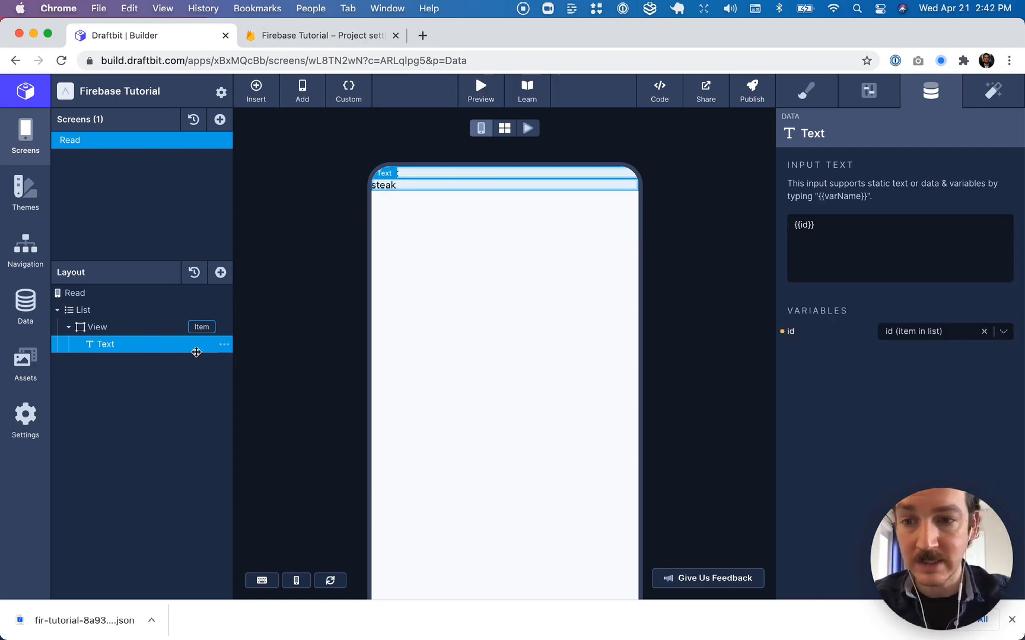
{"action": "left_click", "coordinate": [164, 293]}
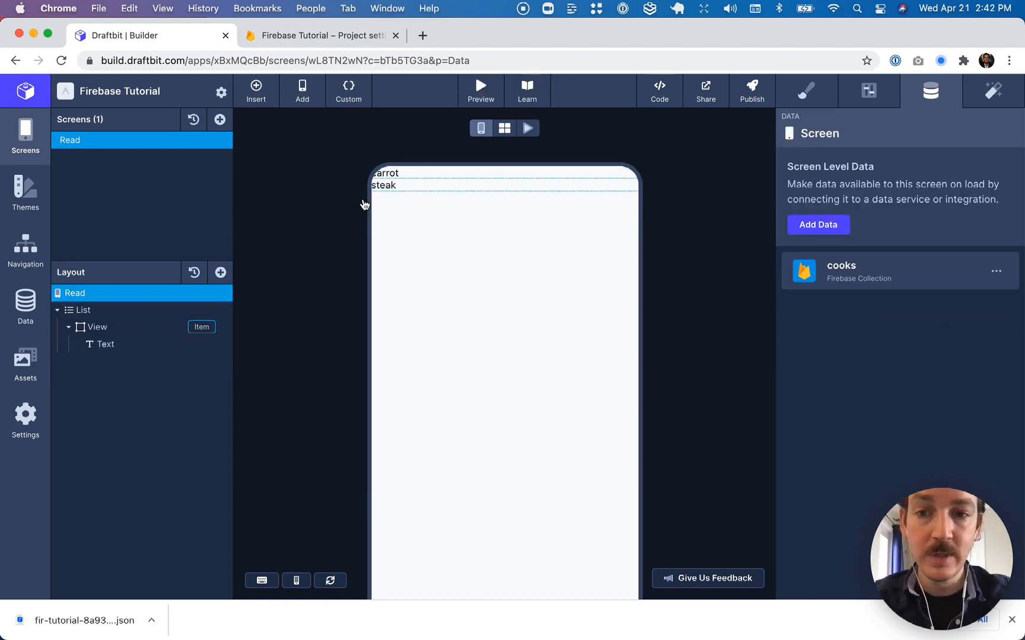
Give the list item's View top, left and right margins of 10 pt.
{"action": "left_click", "coordinate": [96, 326]}
{"action": "left_click", "coordinate": [806, 102]}
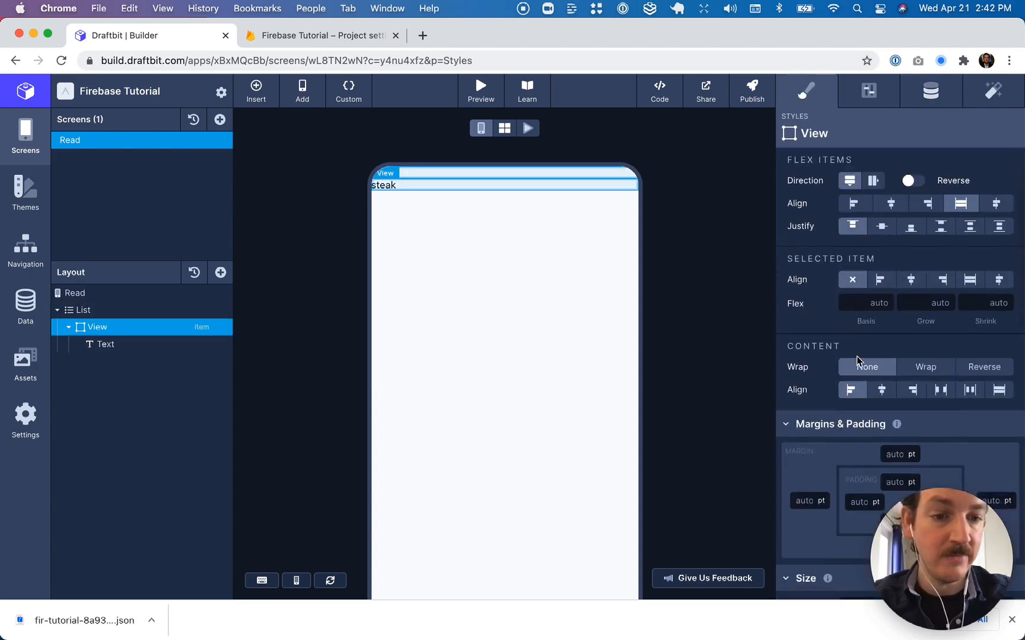
{"action": "scroll", "coordinate": [858, 359], "scroll_direction": "down", "scroll_amount": 5}
{"action": "left_click", "coordinate": [893, 207]}
{"action": "type", "text": "10"}
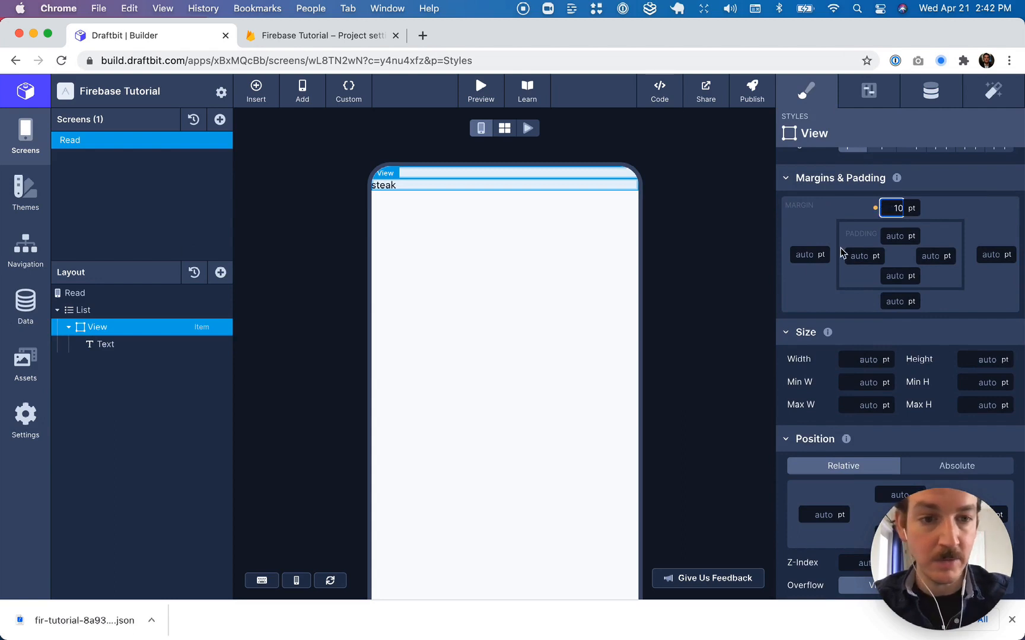
{"action": "left_click", "coordinate": [805, 255]}
{"action": "type", "text": "10"}
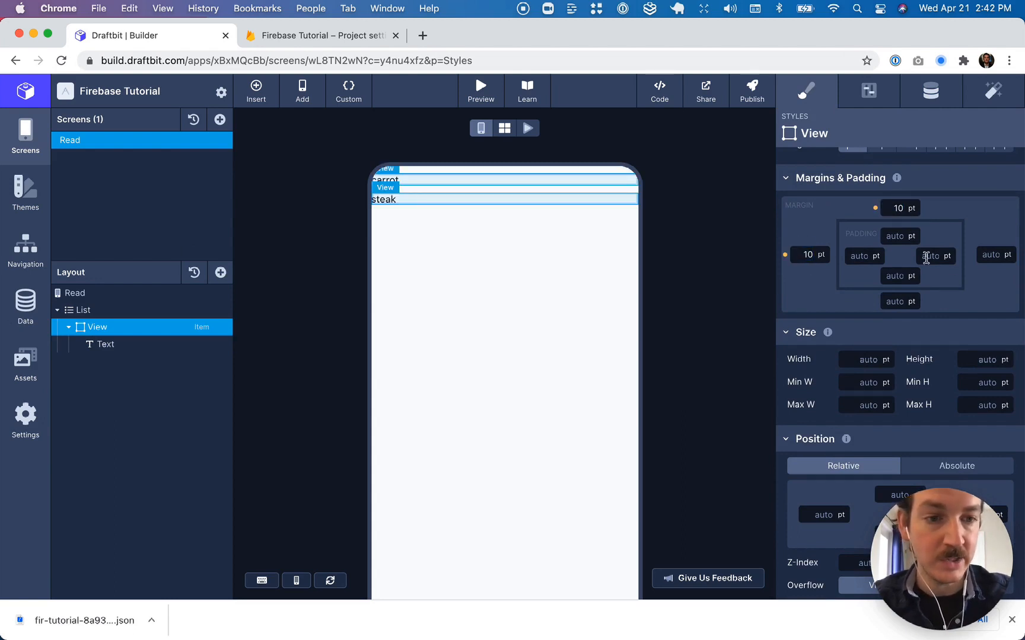
{"action": "left_click", "coordinate": [985, 254]}
{"action": "type", "text": "10"}
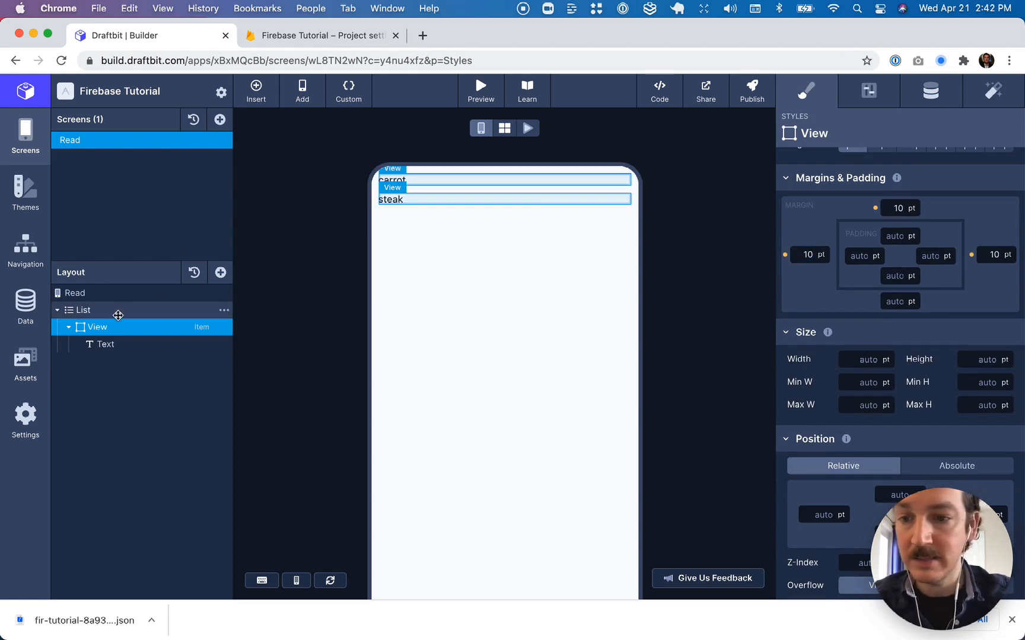
Add two more Text components inside the list item's View.
{"action": "left_click", "coordinate": [220, 273]}
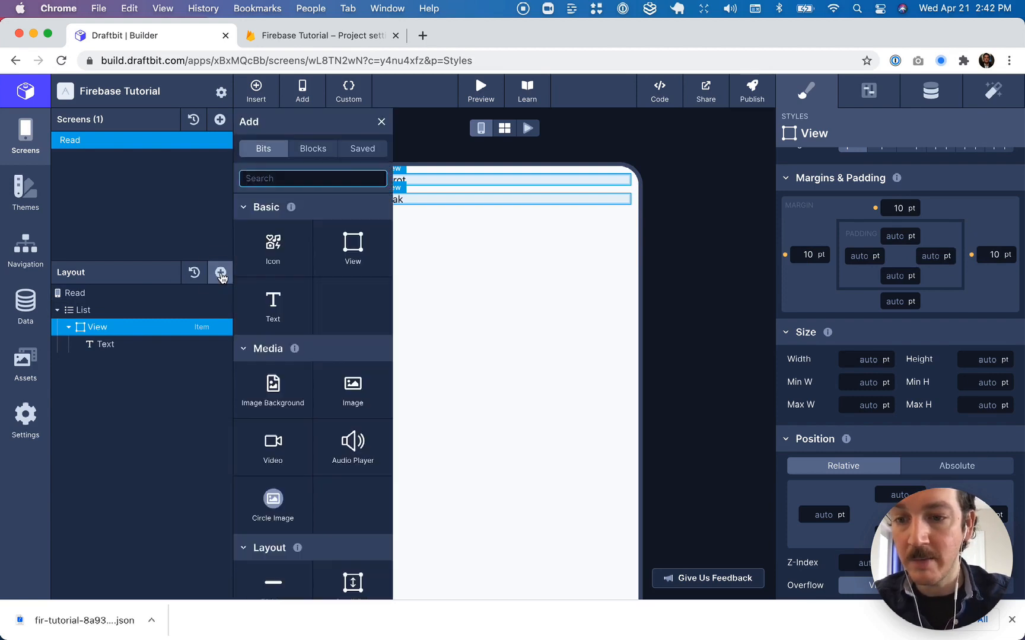
{"action": "left_click_drag", "start_coordinate": [272, 302], "coordinate": [94, 345]}
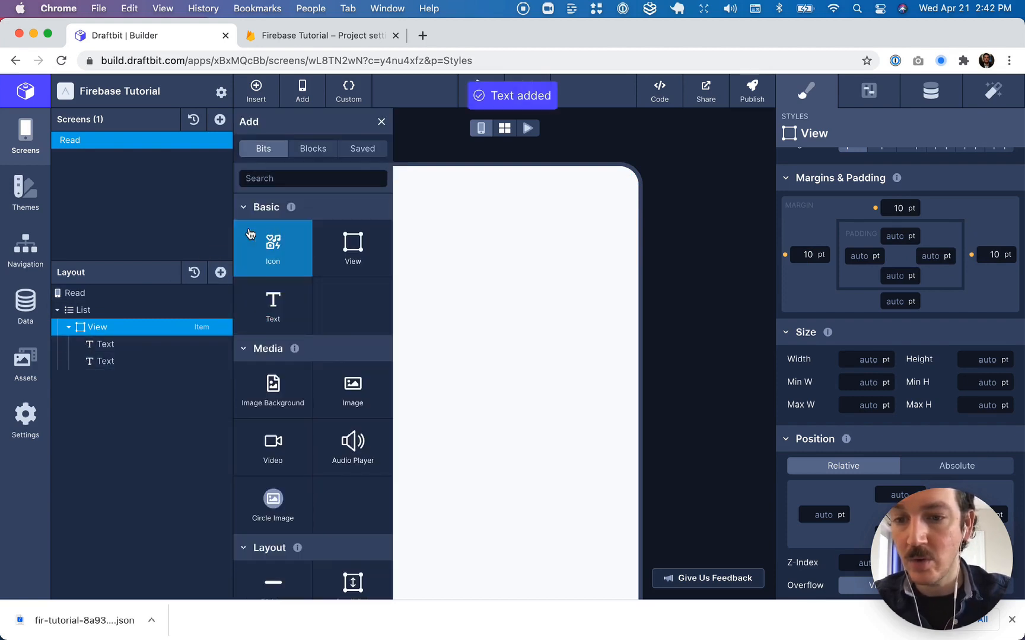
{"action": "left_click_drag", "start_coordinate": [272, 300], "coordinate": [105, 344]}
{"action": "left_click", "coordinate": [105, 344]}
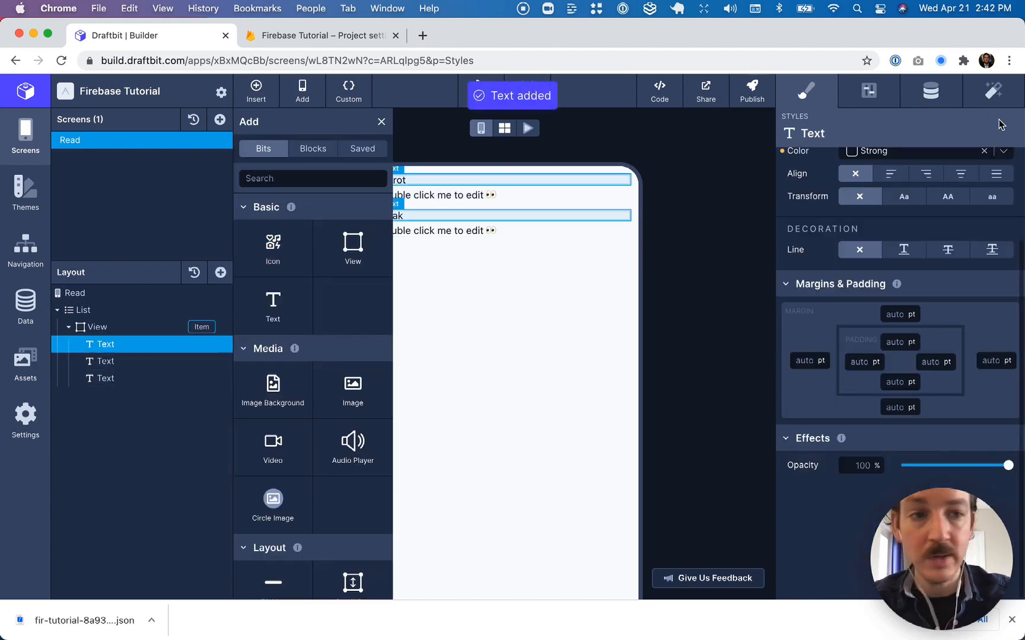
{"action": "left_click", "coordinate": [381, 121]}
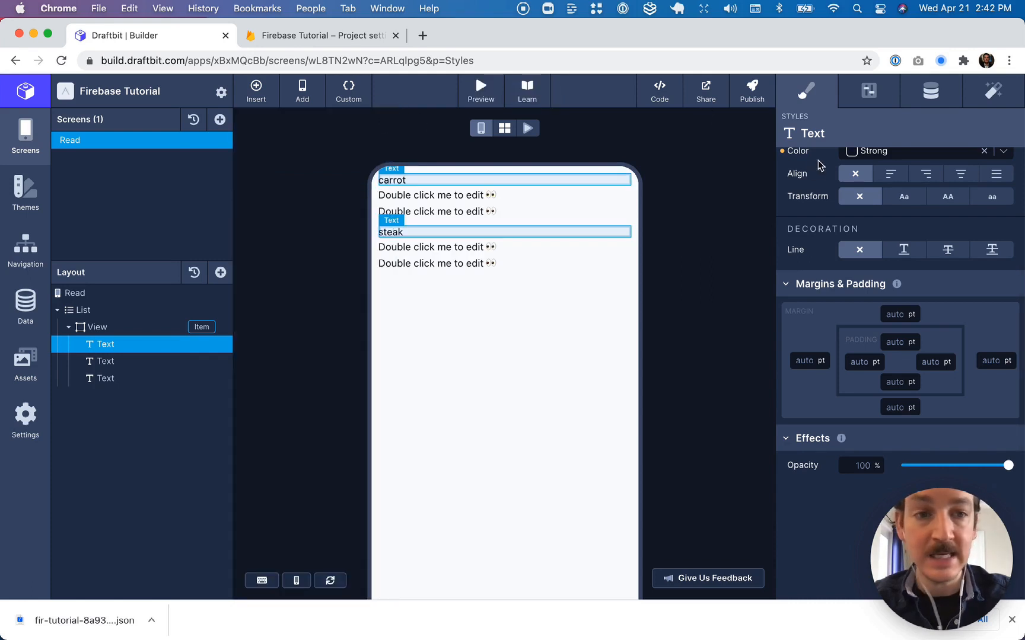
Replace the second Text component's placeholder with the {{time}} variable, bound to time (item in list).
{"action": "left_click", "coordinate": [930, 91]}
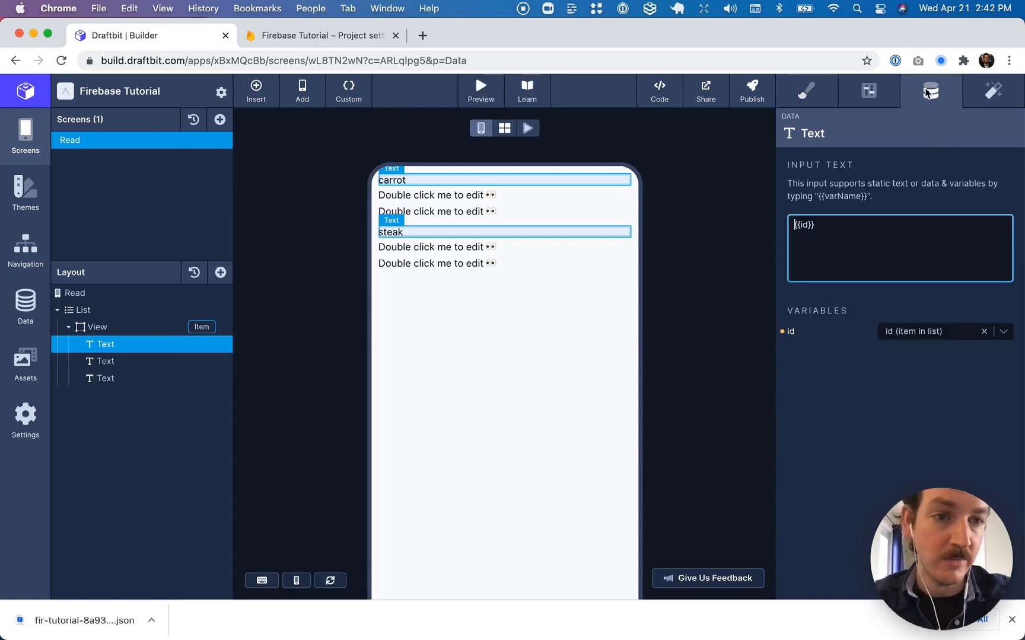
{"action": "left_click", "coordinate": [105, 362]}
{"action": "left_click", "coordinate": [826, 223]}
{"action": "type", "text": "{{time"}
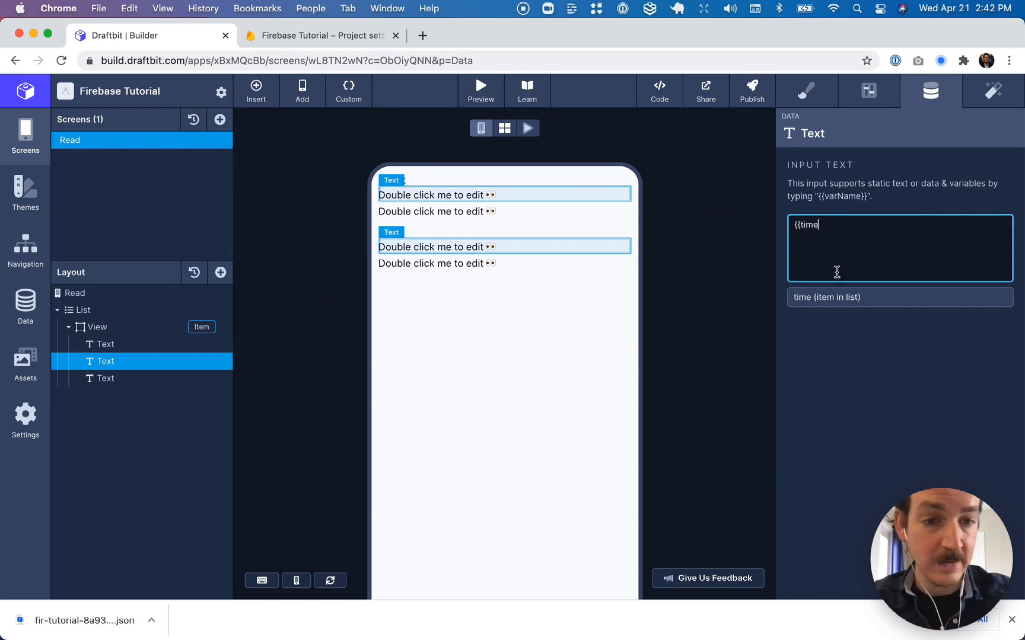
{"action": "key", "text": "Return"}
{"action": "left_click", "coordinate": [156, 361]}
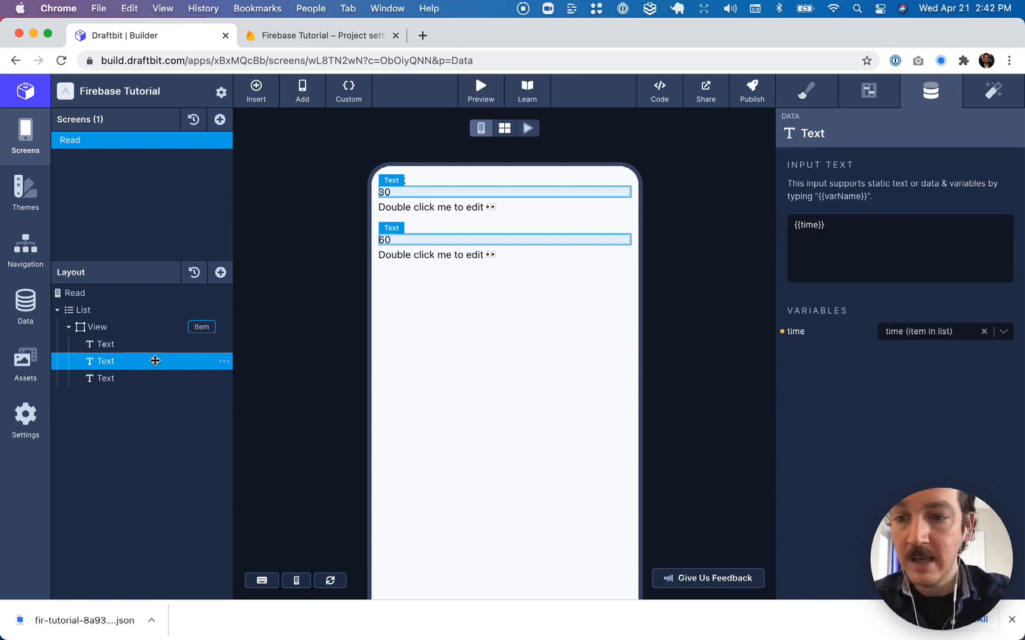
Replace the third Text component's placeholder with the {{temp}} variable, bound to temp (item in list).
{"action": "left_click", "coordinate": [139, 379]}
{"action": "left_click", "coordinate": [867, 245]}
{"action": "type", "text": "{{"}
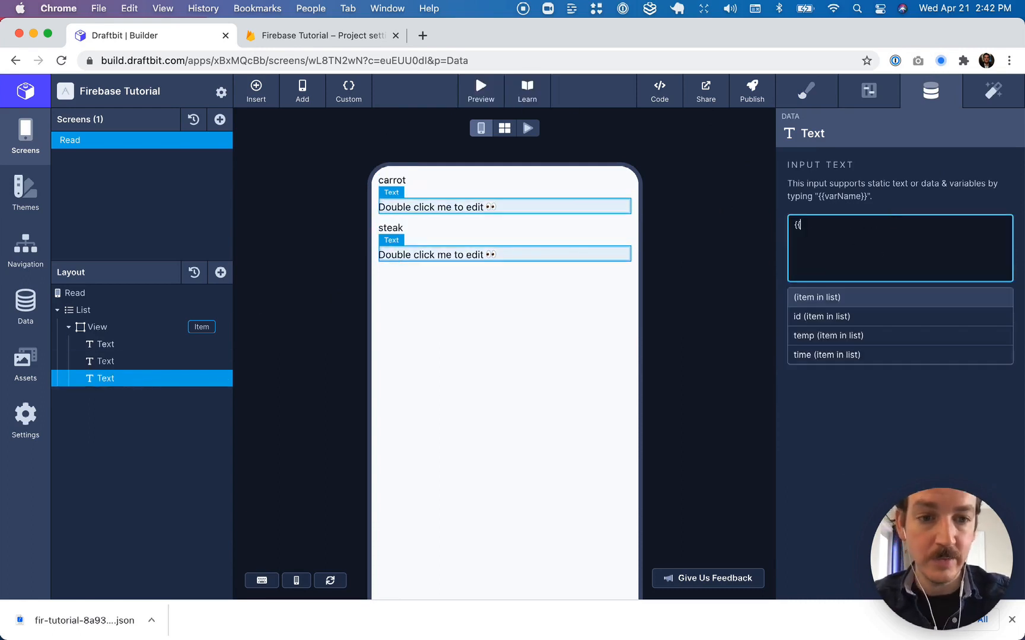
{"action": "type", "text": "temp"}
{"action": "left_click", "coordinate": [854, 303]}
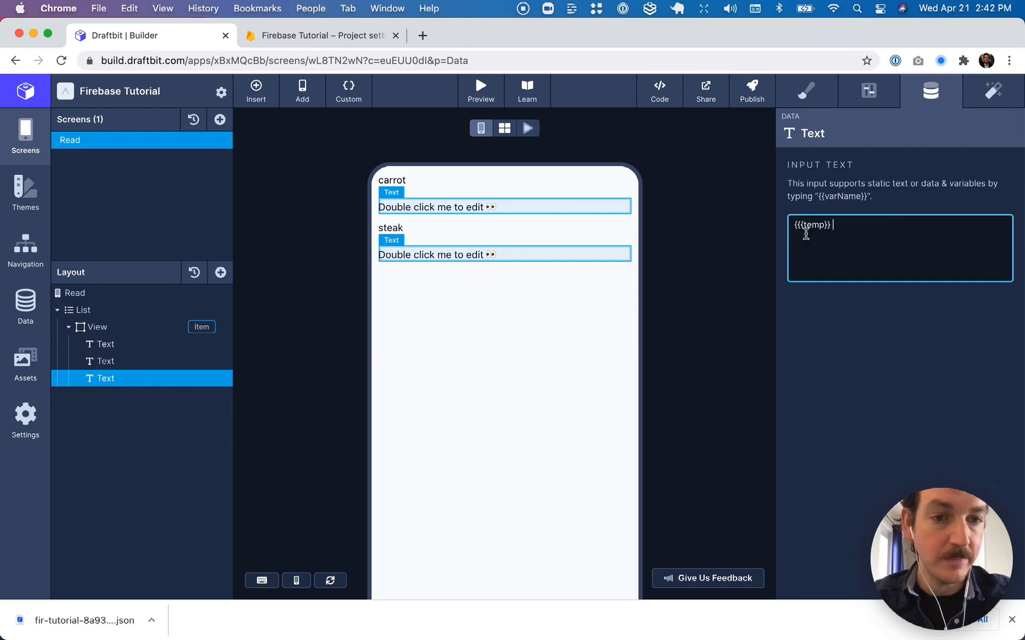
{"action": "left_click", "coordinate": [724, 256]}
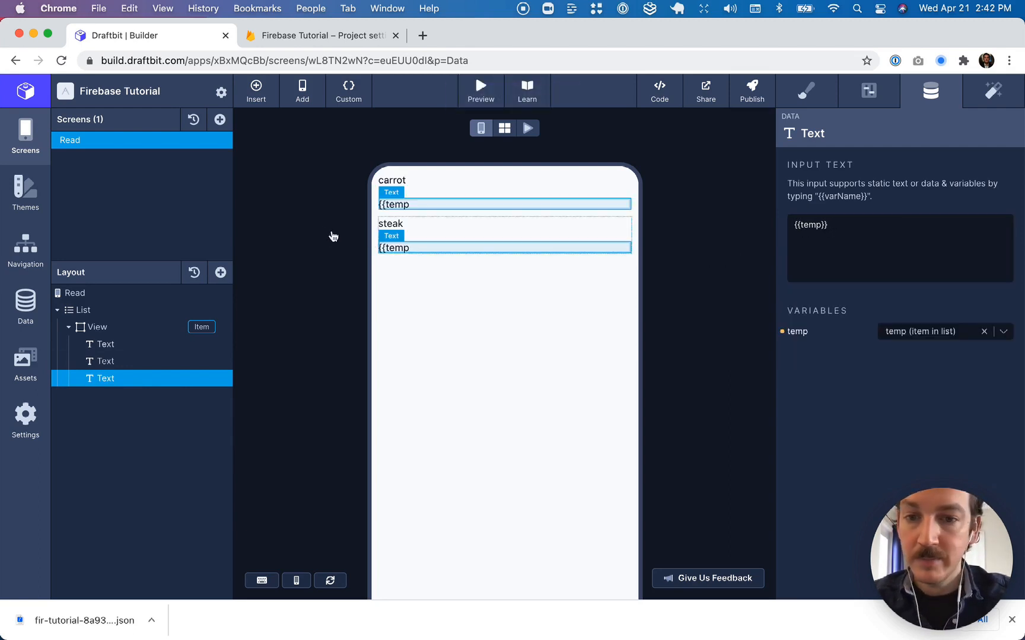
Select the Read screen, then switch to Firebase's Firestore Database and start a new document with ID turnip in the cooks collection.
{"action": "left_click", "coordinate": [85, 295]}
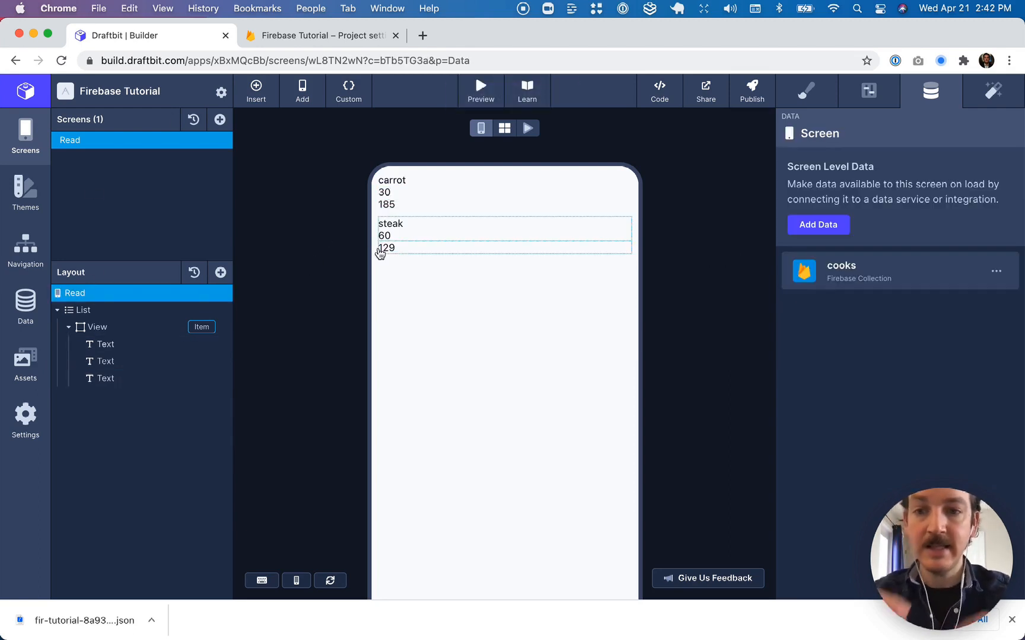
{"action": "left_click", "coordinate": [335, 40]}
{"action": "left_click", "coordinate": [46, 217]}
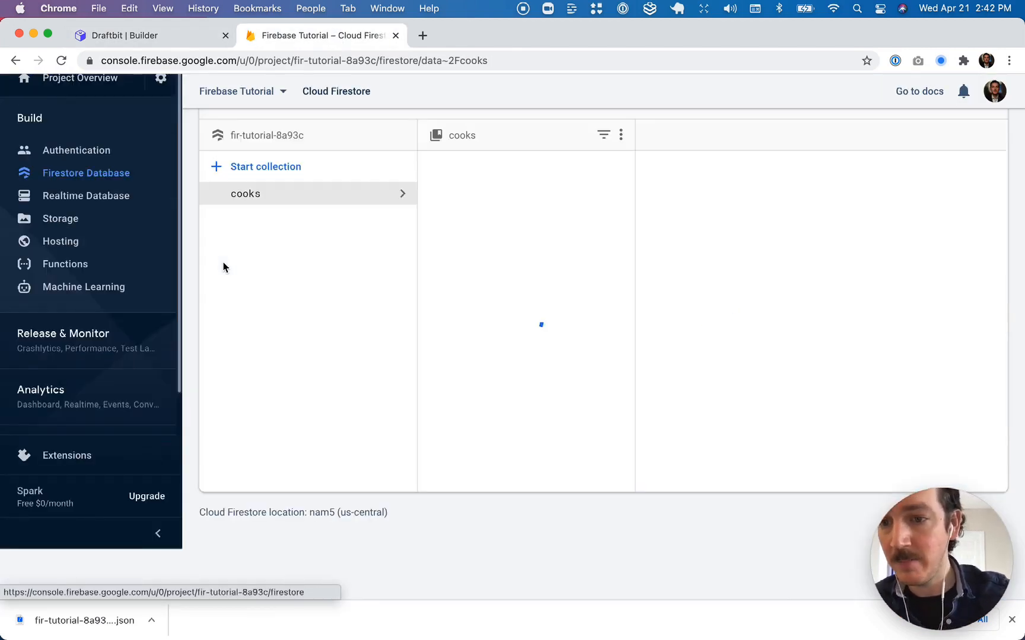
{"action": "left_click", "coordinate": [478, 268]}
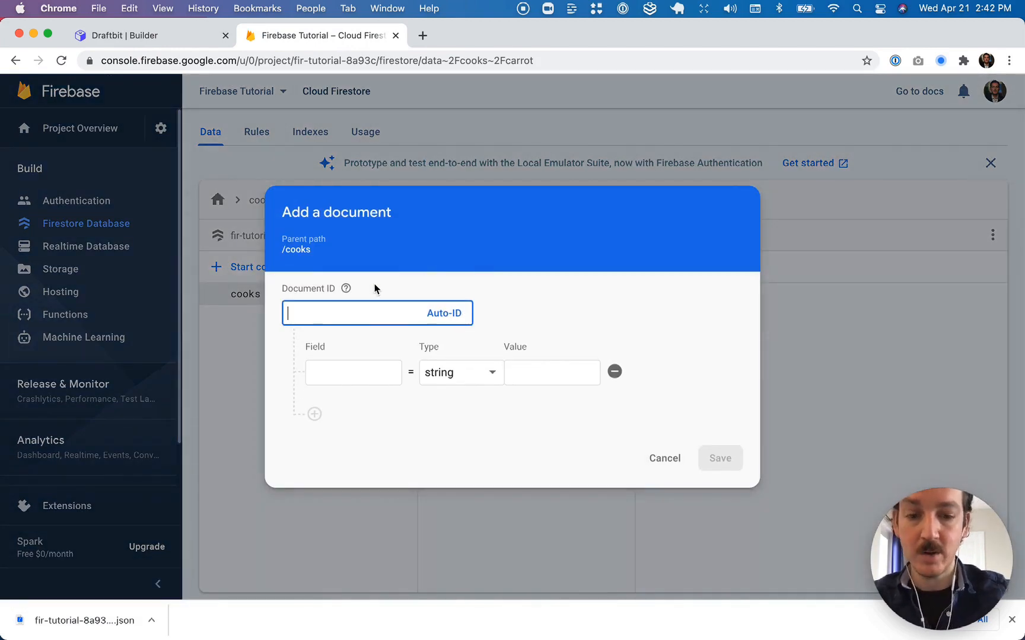
{"action": "type", "text": "turnip"}
{"action": "key", "text": "Tab"}
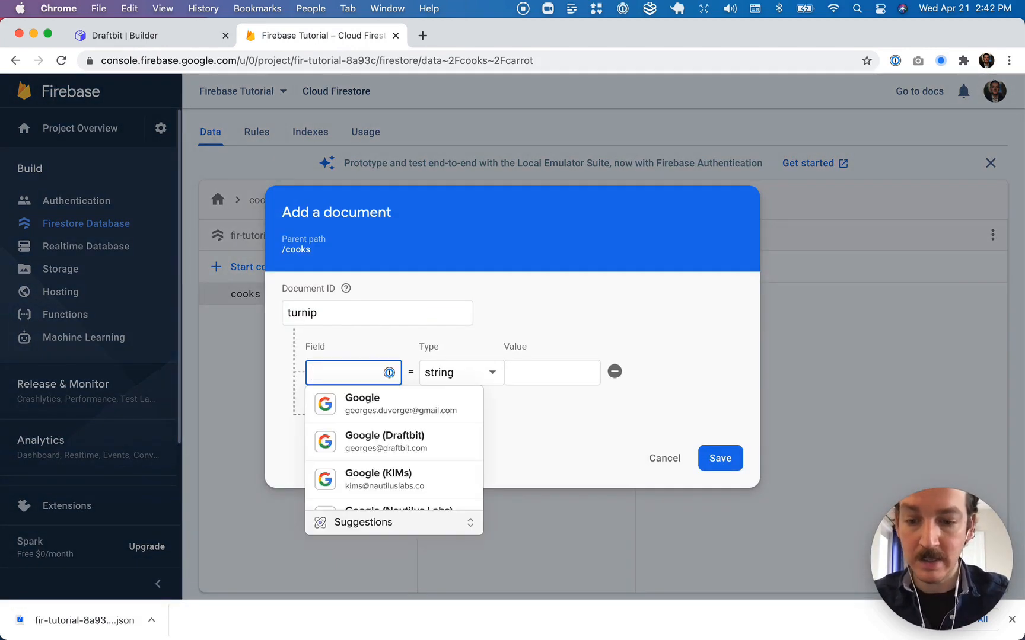
Save the turnip document with string fields temp 190 and time 30, and switch back to the Draftbit builder.
{"action": "type", "text": "temp"}
{"action": "key", "text": "Tab"}
{"action": "left_click", "coordinate": [550, 373]}
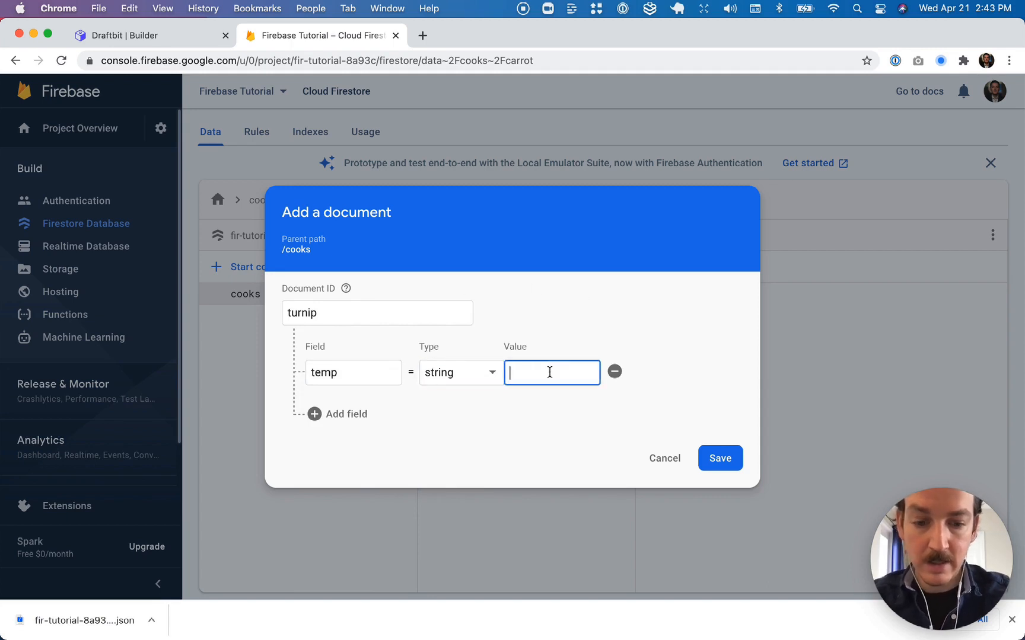
{"action": "left_click", "coordinate": [347, 414]}
{"action": "type", "text": "time"}
{"action": "key", "text": "Tab"}
{"action": "left_click", "coordinate": [548, 404]}
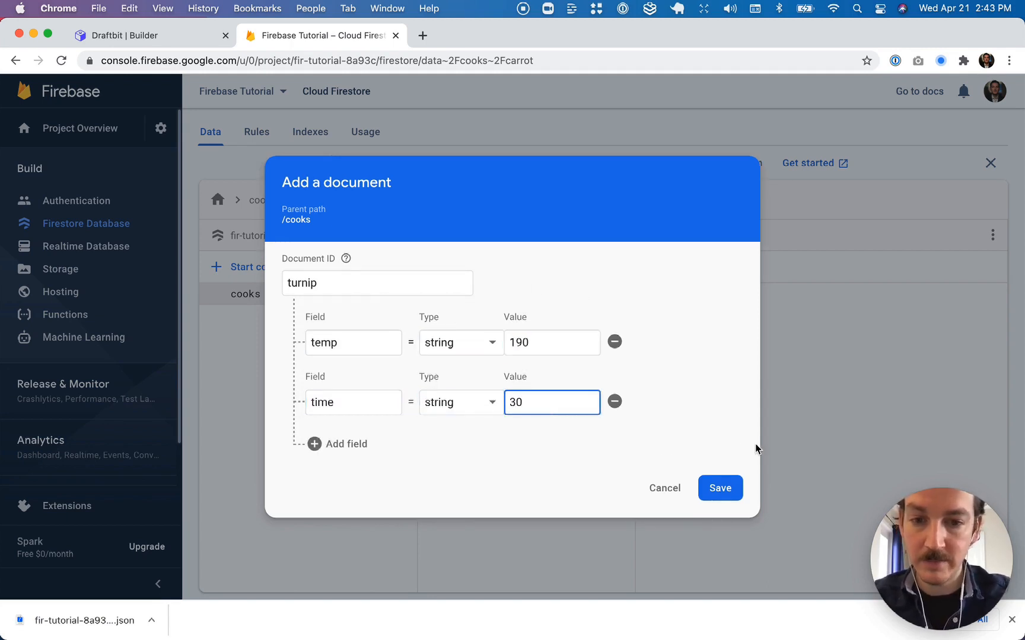
{"action": "left_click", "coordinate": [720, 487]}
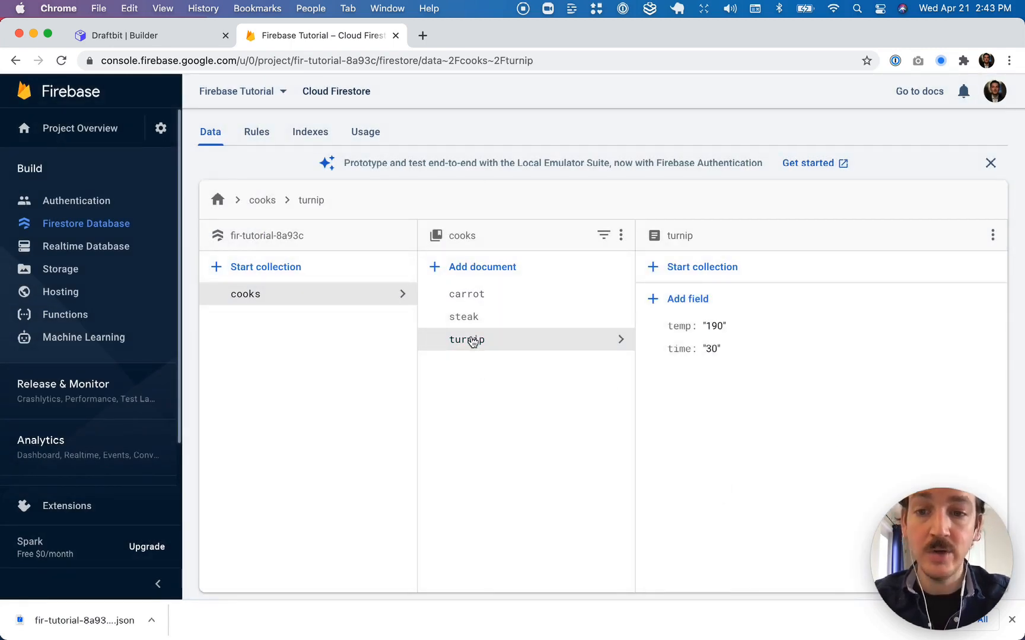
{"action": "left_click", "coordinate": [175, 39]}
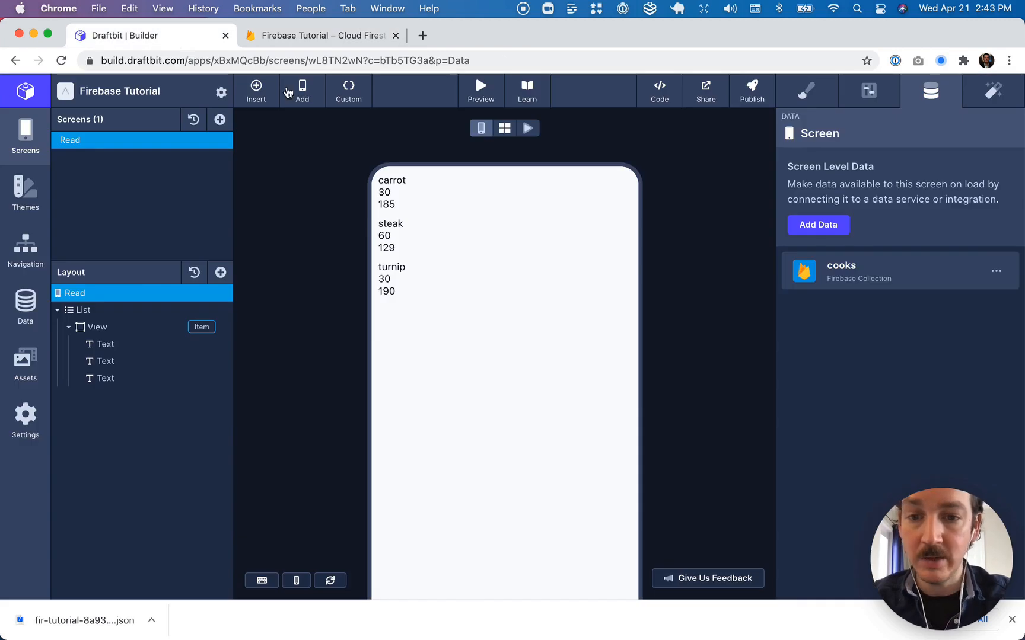